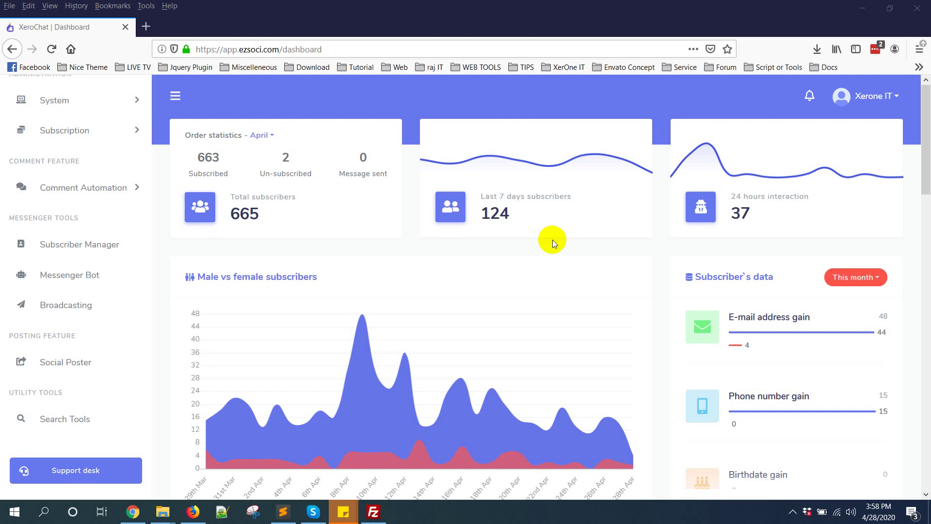
From Messenger Bot, open the OTN post-back template manager and start a new OTN template.
scroll(118, 305, up, 2)
scroll(72, 310, down, 2)
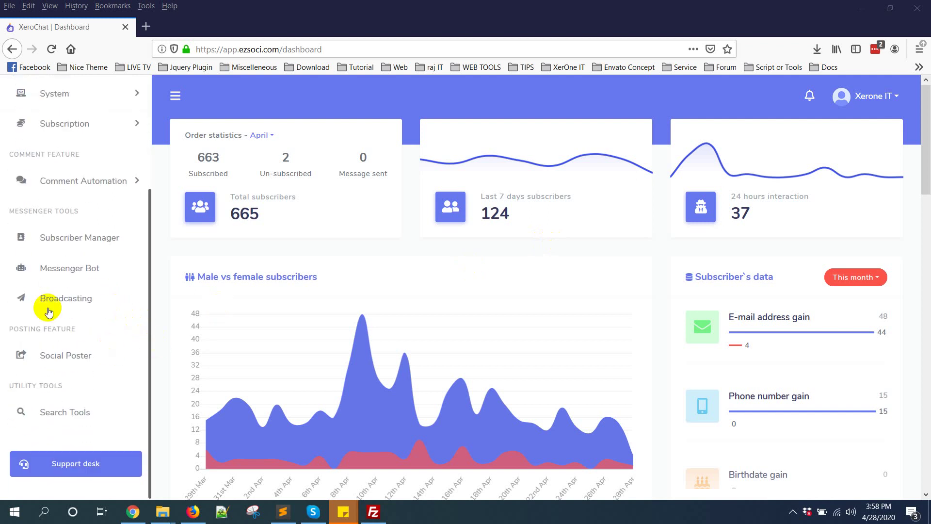
click(60, 274)
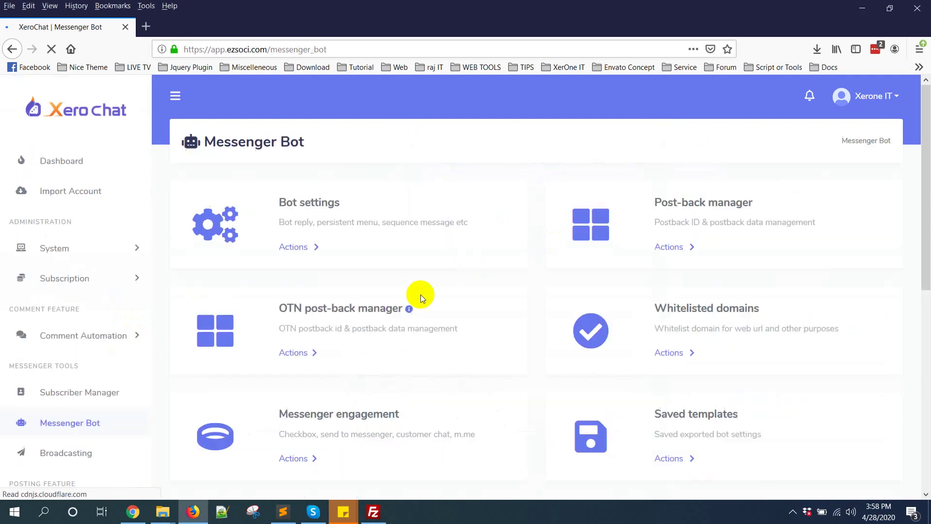
click(291, 353)
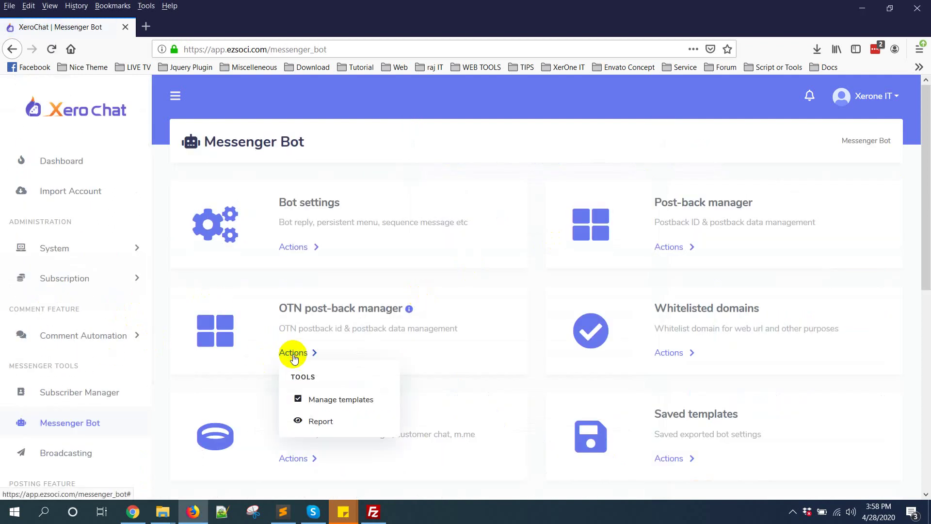
click(345, 403)
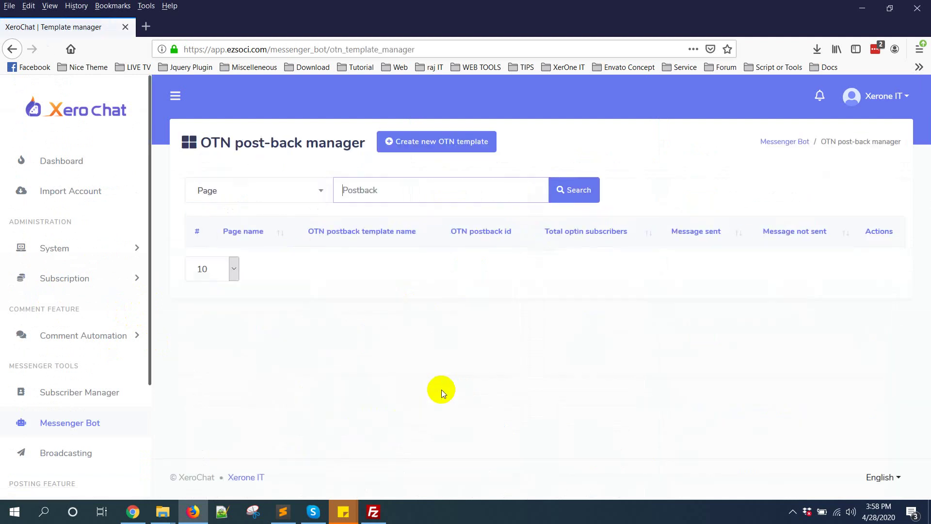
click(426, 142)
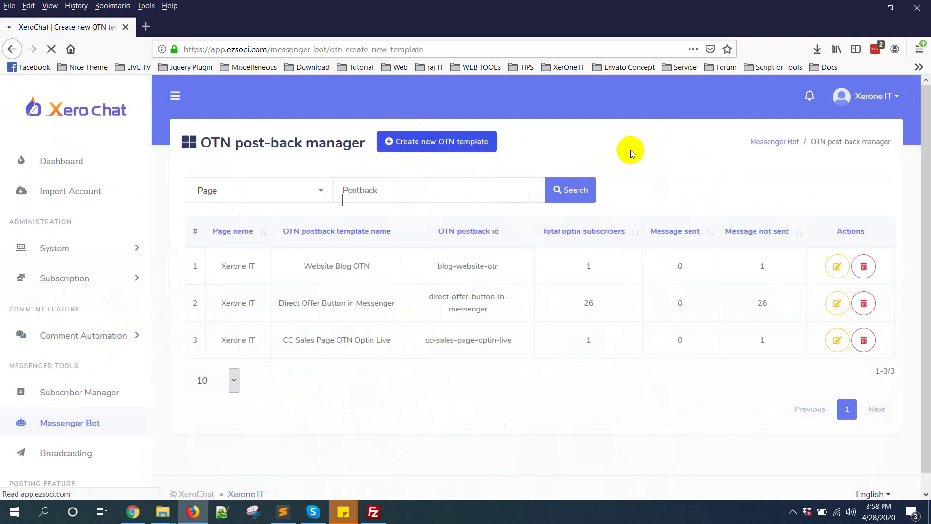
Name the OTN template 'Demo Video Ref url OTN' and assign it to the Xerone IT page.
click(399, 205)
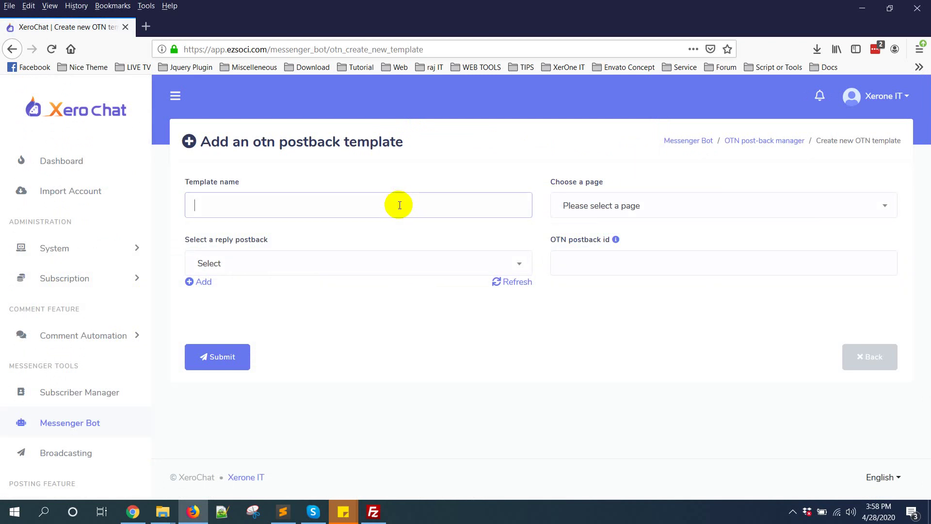
text(Demo Vid)
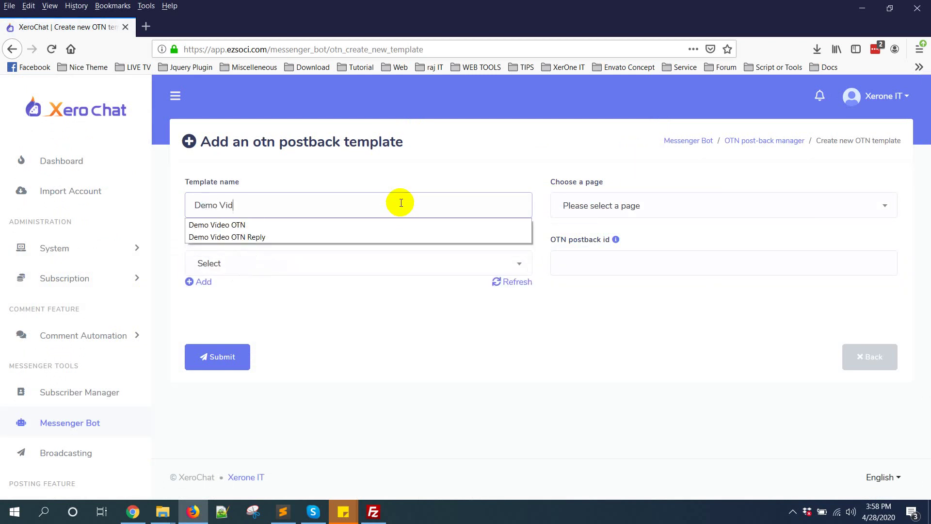
text(eo Ref url)
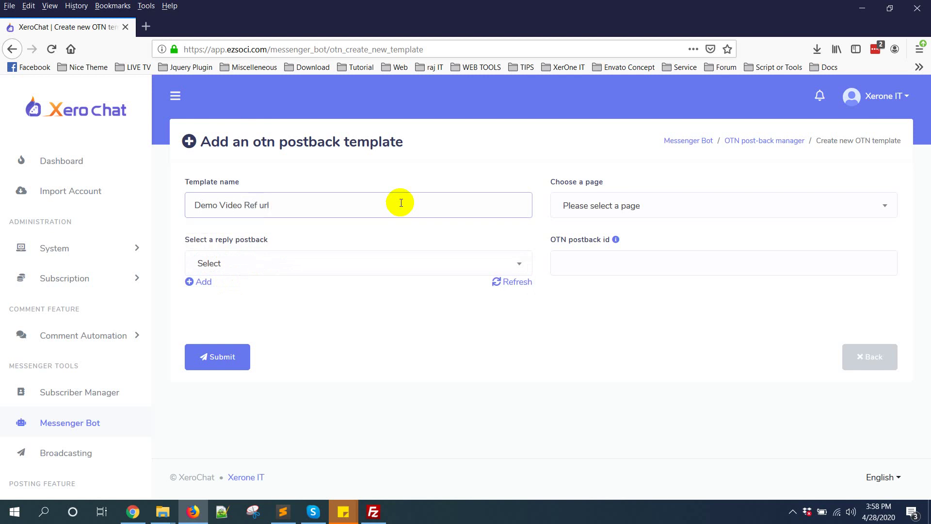
text( OTN)
click(649, 202)
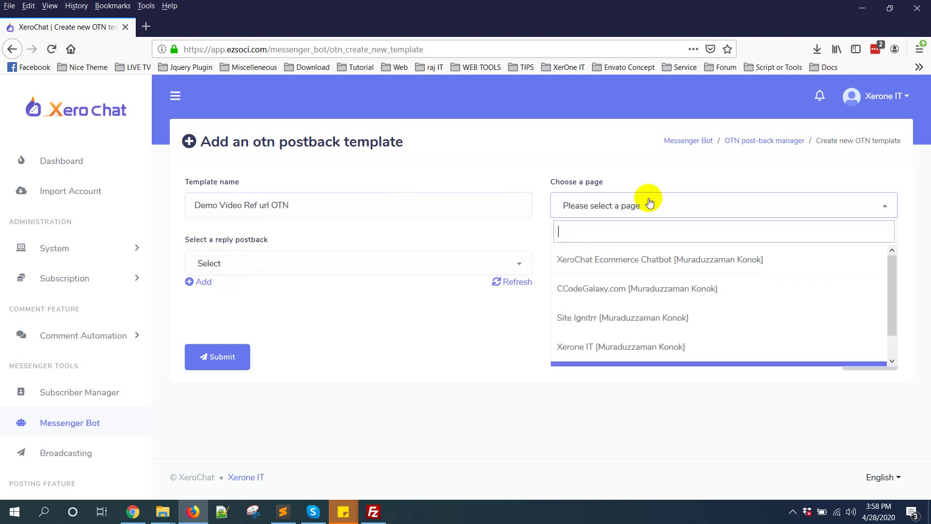
scroll(630, 347, down, 1)
click(640, 322)
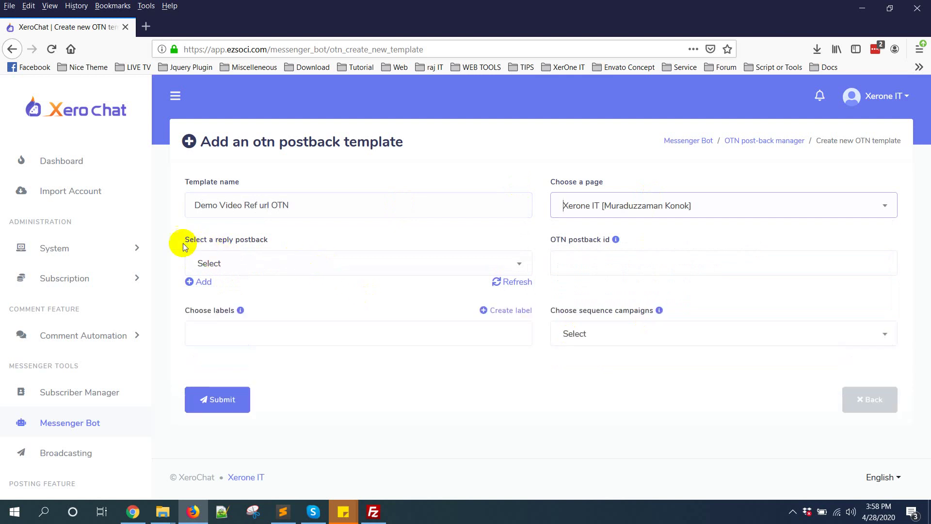
Look through the reply postback list and close it without choosing one.
drag(183, 244, 279, 240)
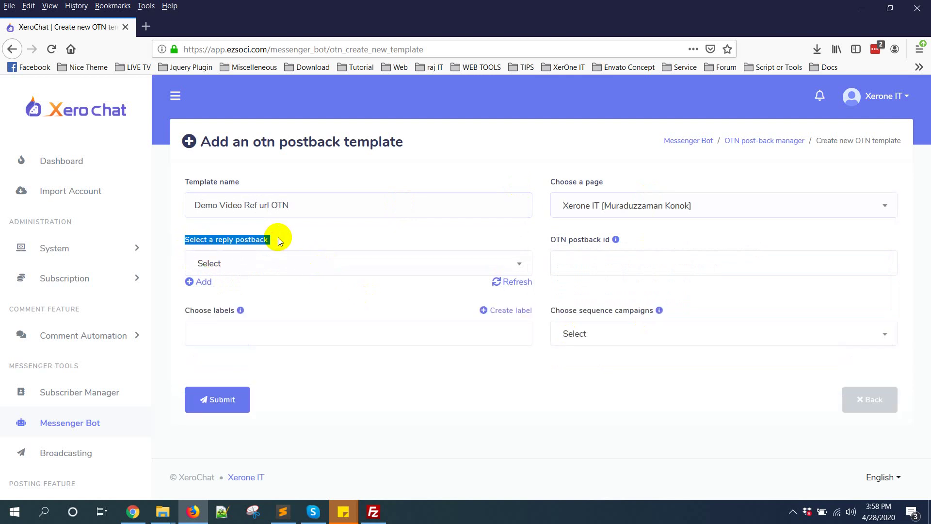
click(312, 237)
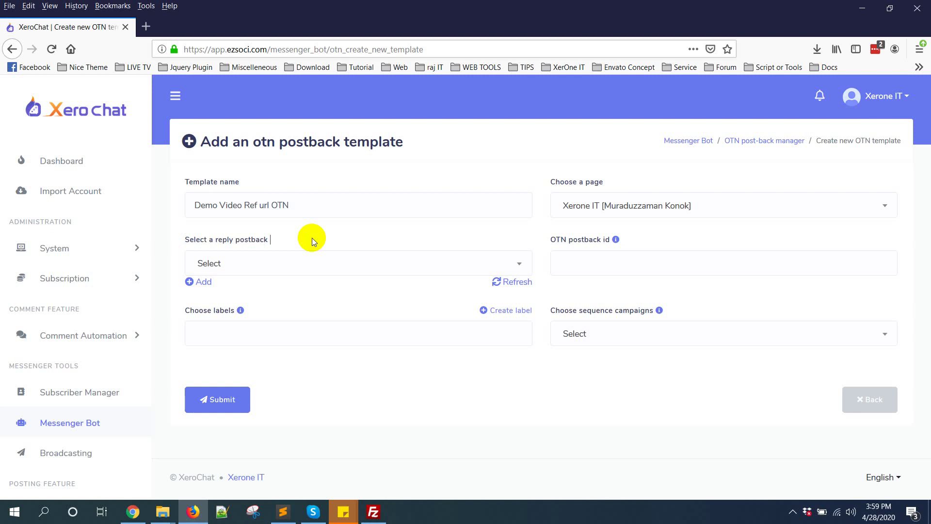
click(362, 262)
scroll(363, 383, down, 5)
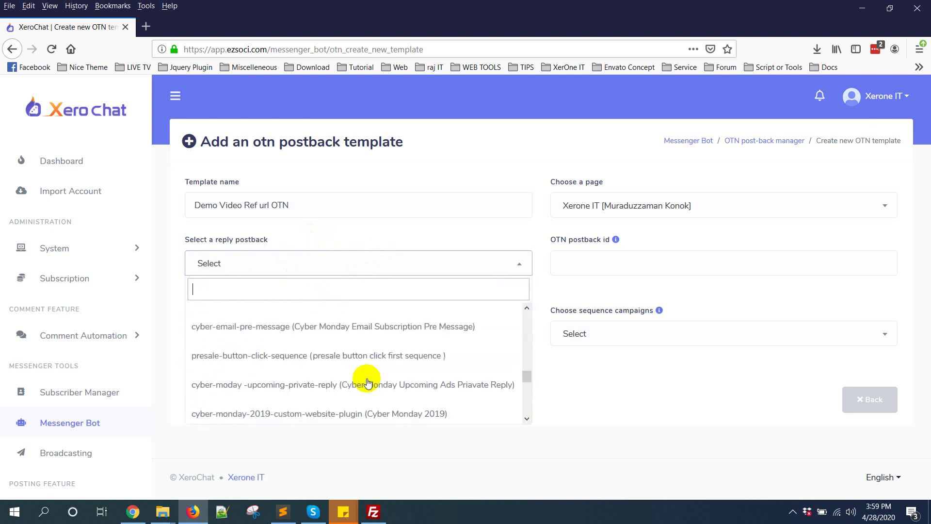
scroll(374, 326, up, 2)
click(377, 225)
Start a reply postback named 'Demo video OTN Reply' with postback id demo-video-offer-otn-reply.
click(218, 283)
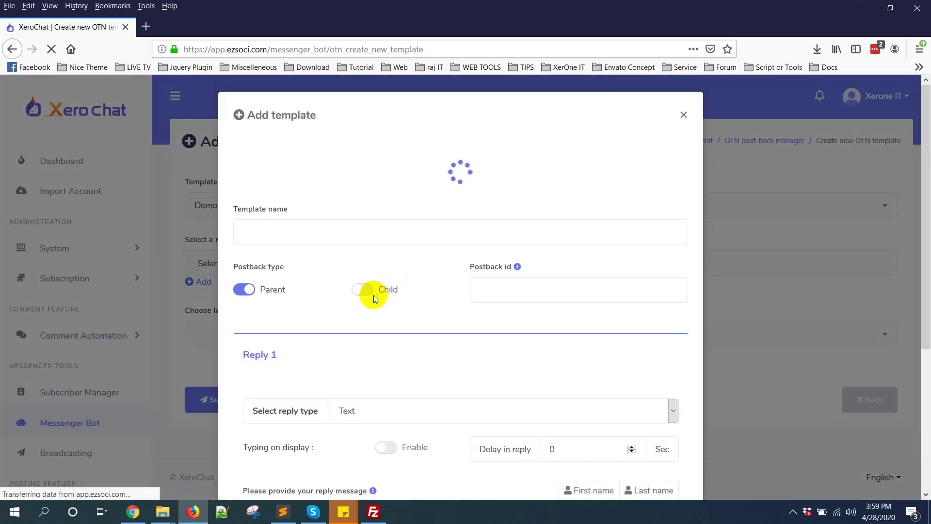
click(383, 235)
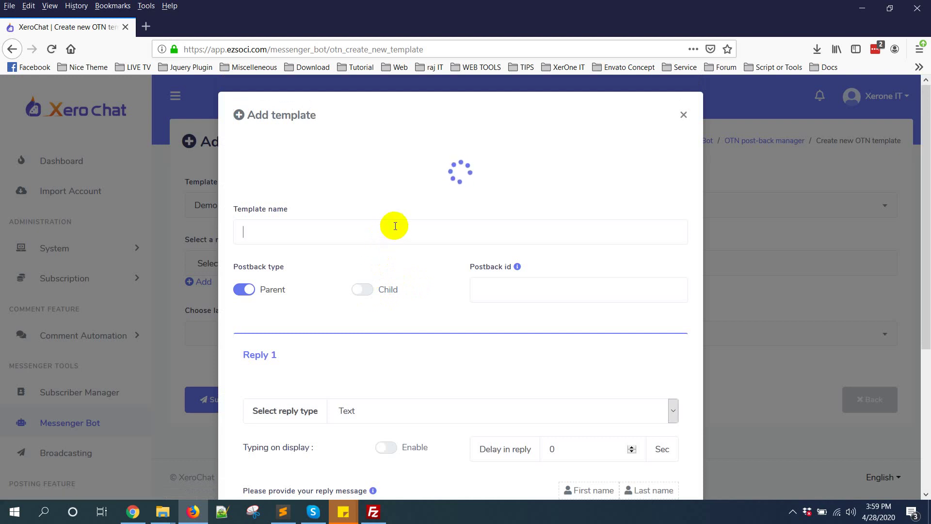
text(Demo)
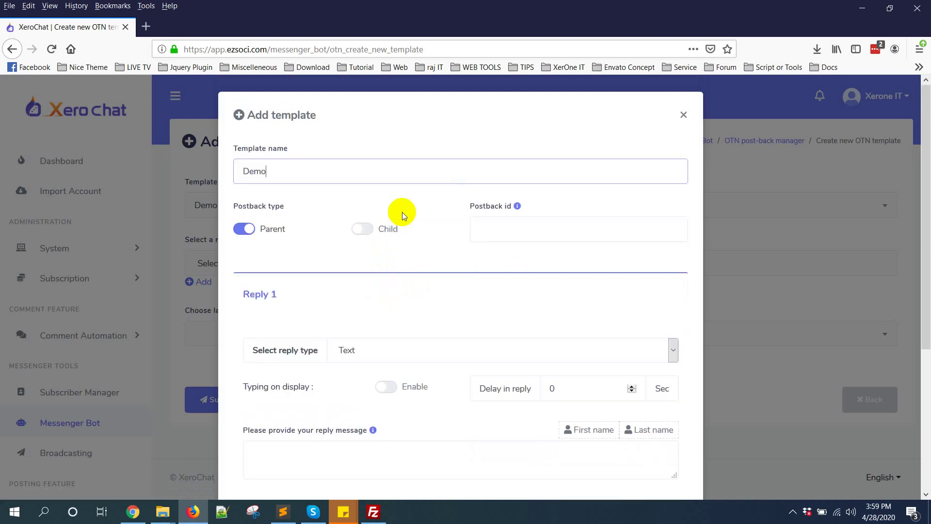
text( vi)
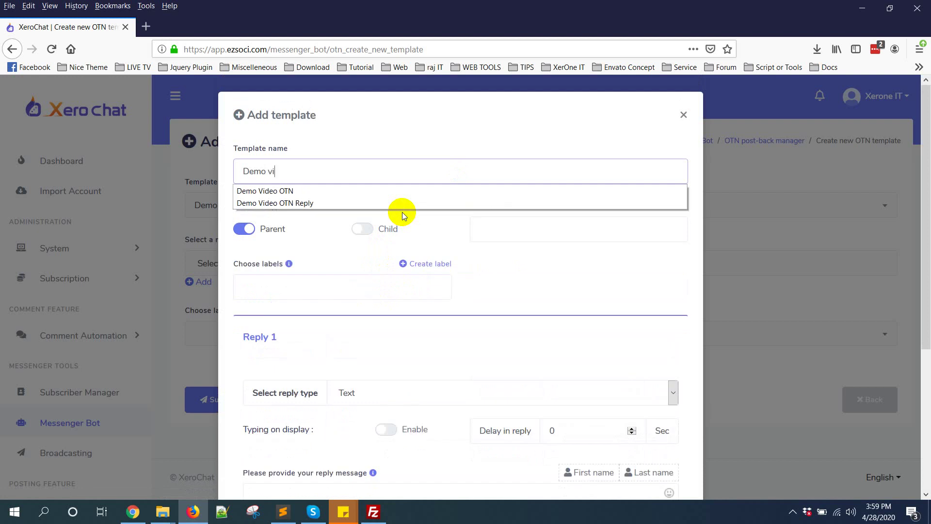
text(deo)
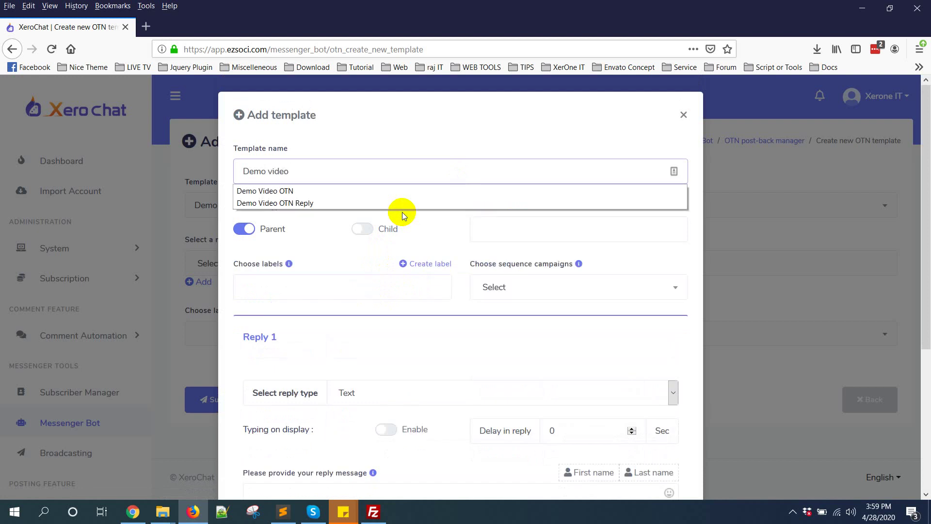
text( OTN Reply)
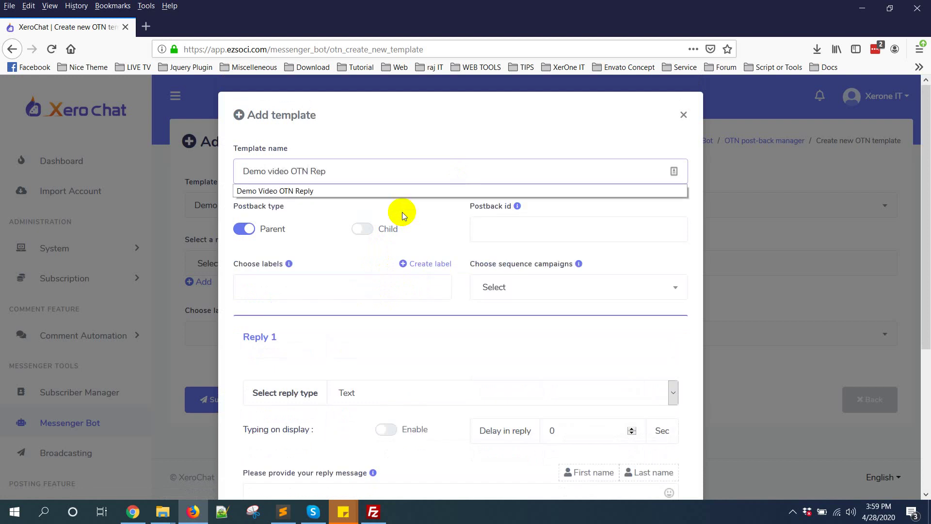
click(531, 235)
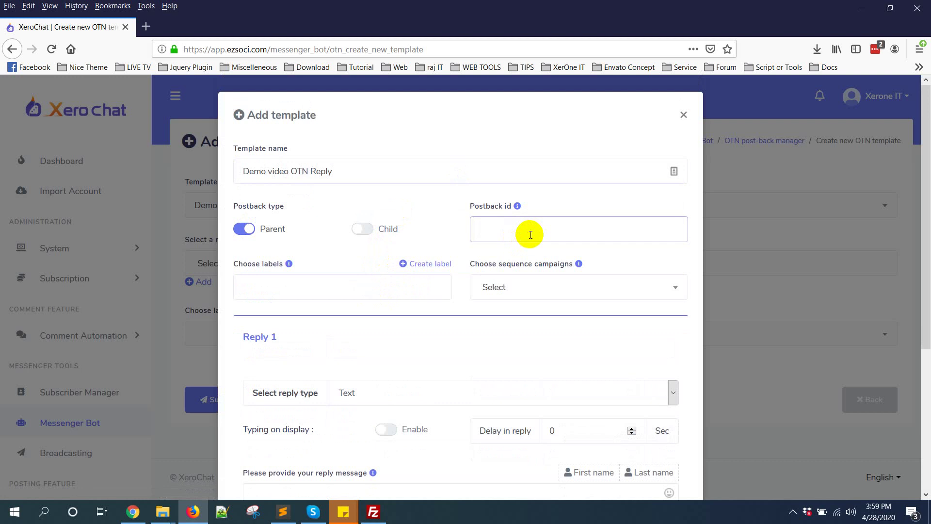
text(dem)
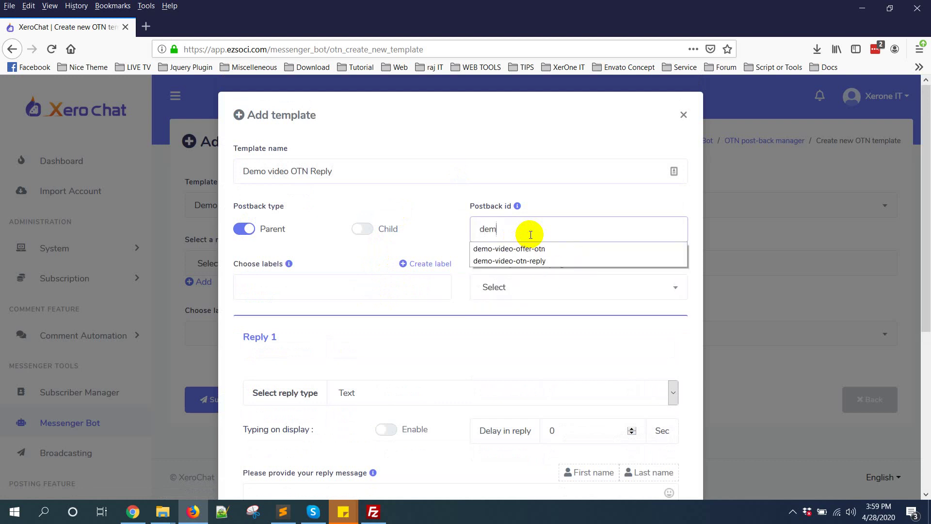
text(o-video-offer-ot)
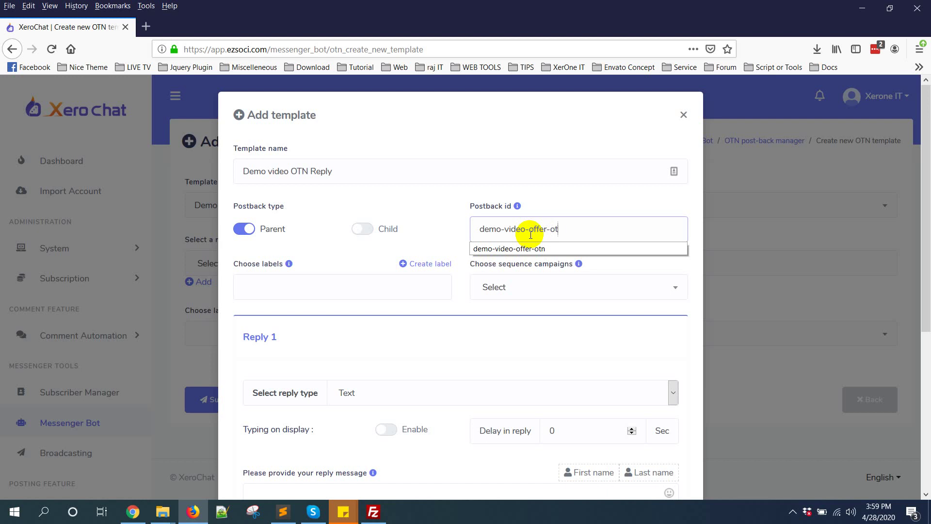
text(n)
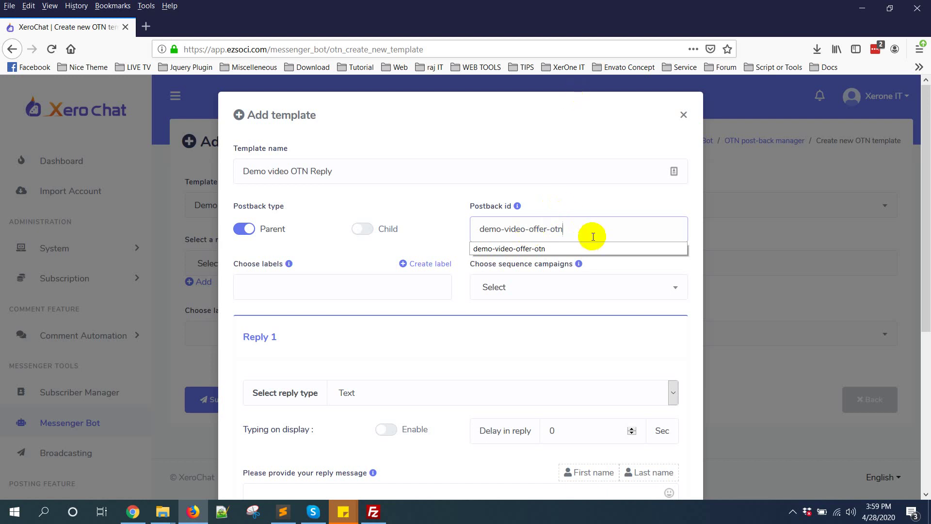
text(-repky)
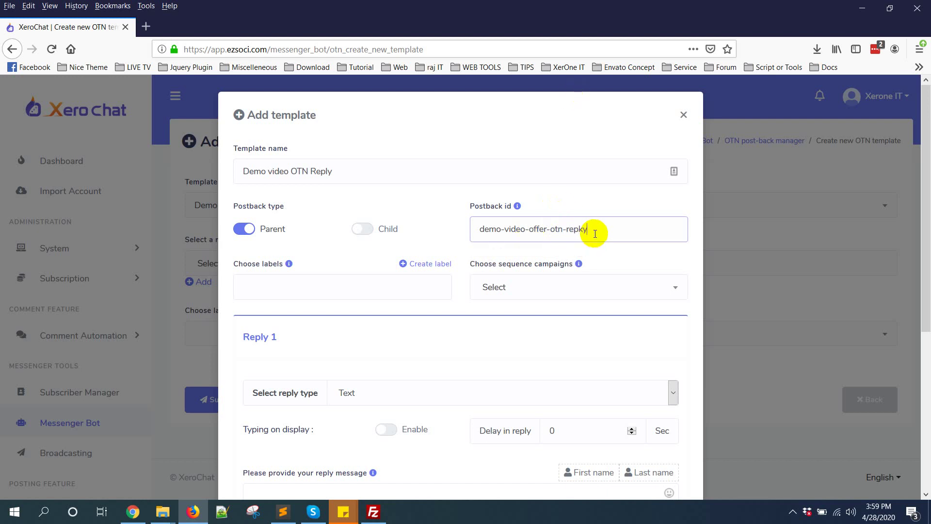
key(BackSpace)
key(BackSpace)
text(ly)
Enter the reply message 'Thanks for your Optin.' and submit the postback template.
scroll(558, 242, down, 3)
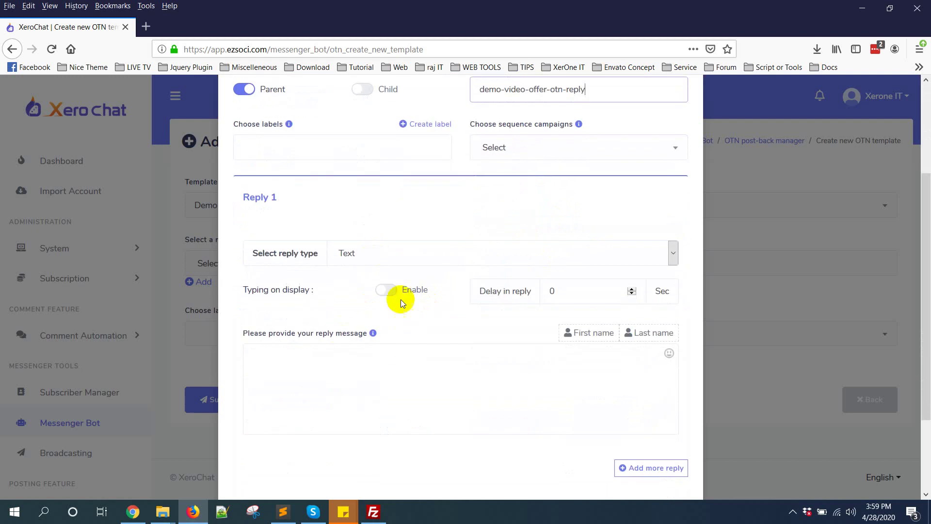
click(343, 393)
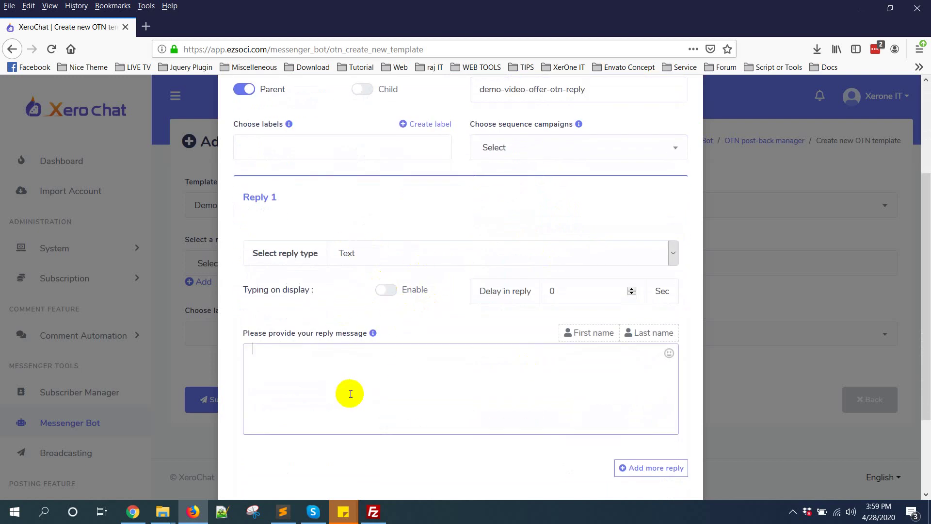
text(Thanks for your P)
key(BackSpace)
text(Optin.)
scroll(351, 394, down, 2)
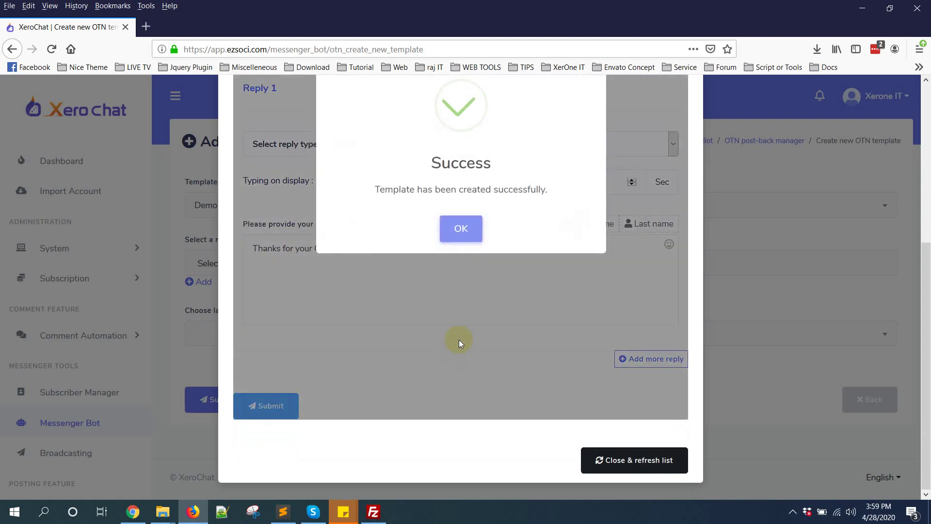
click(470, 238)
Refresh the postback list and give the OTN template postback id demo-video-otn-for-offer.
click(634, 461)
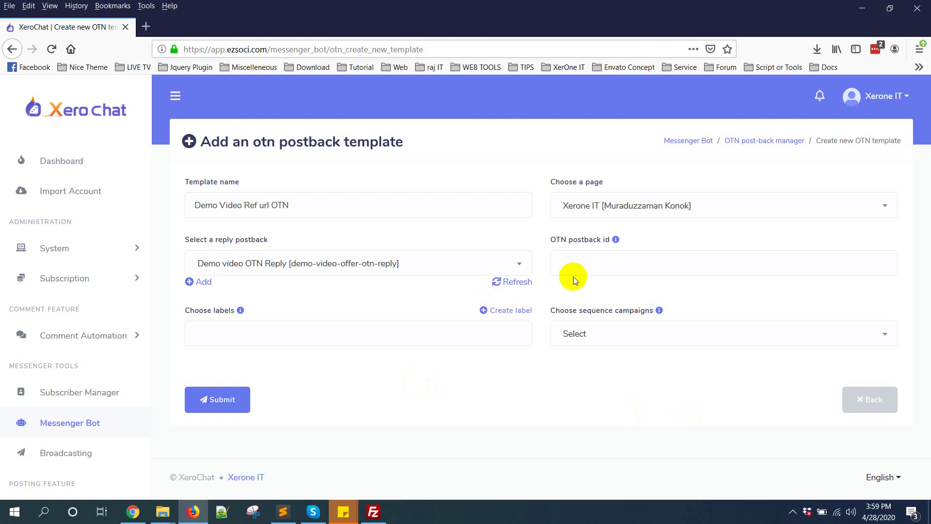
click(646, 271)
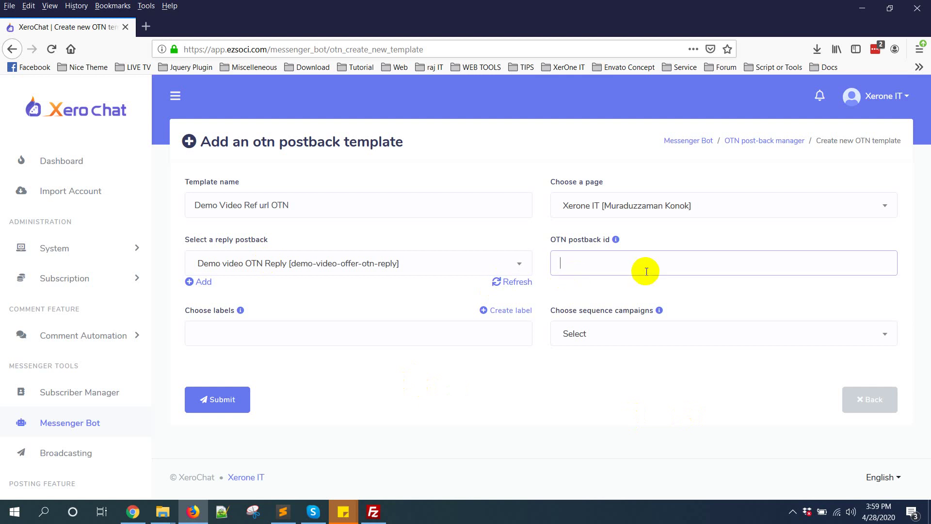
text(demo)
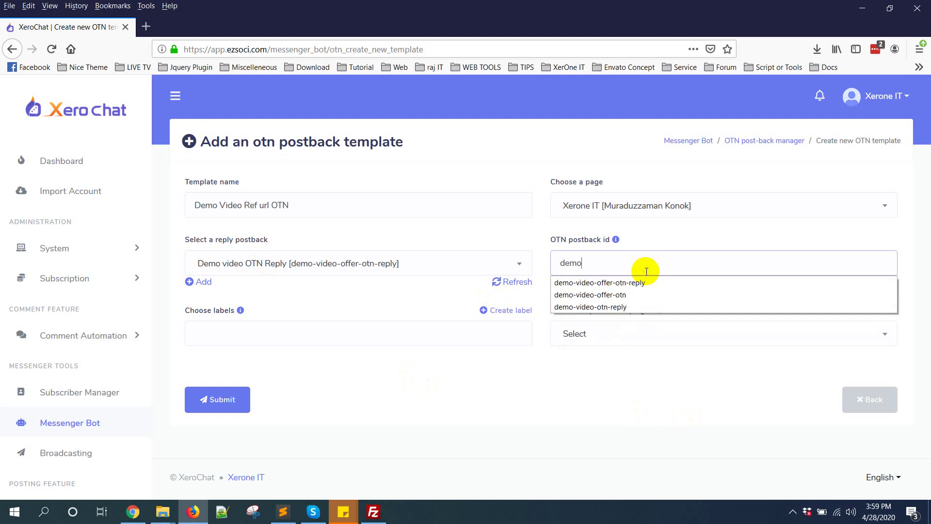
text(-video-otn-)
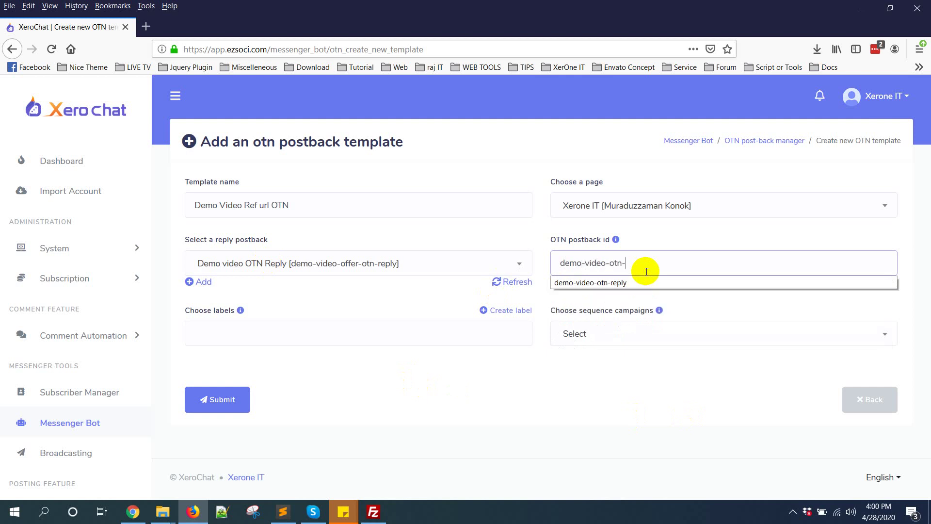
text(for-offer)
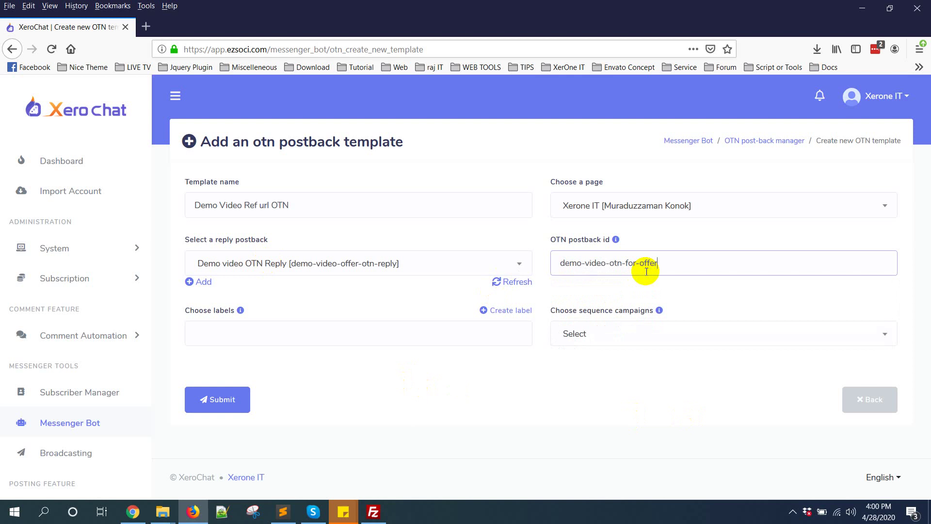
click(560, 392)
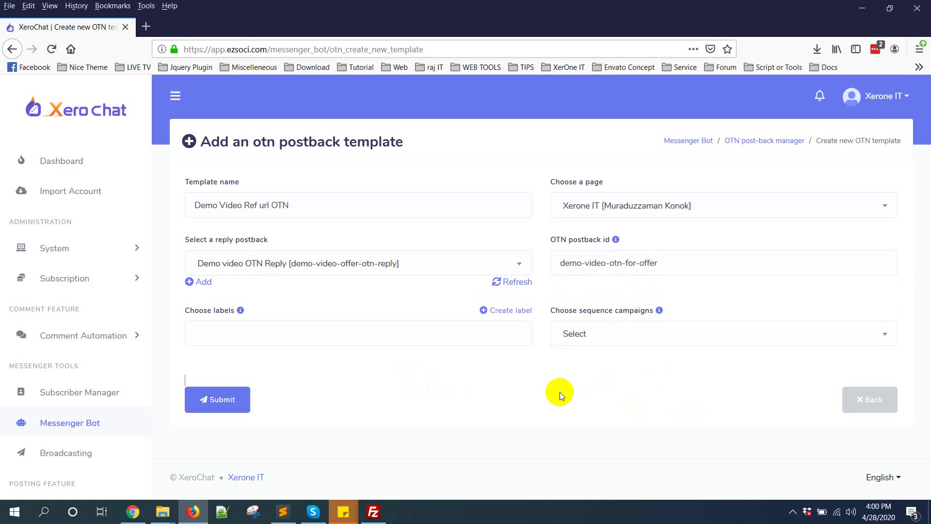
Create and attach the label 'demo video otn label', then save the OTN template.
click(343, 335)
click(617, 388)
click(289, 336)
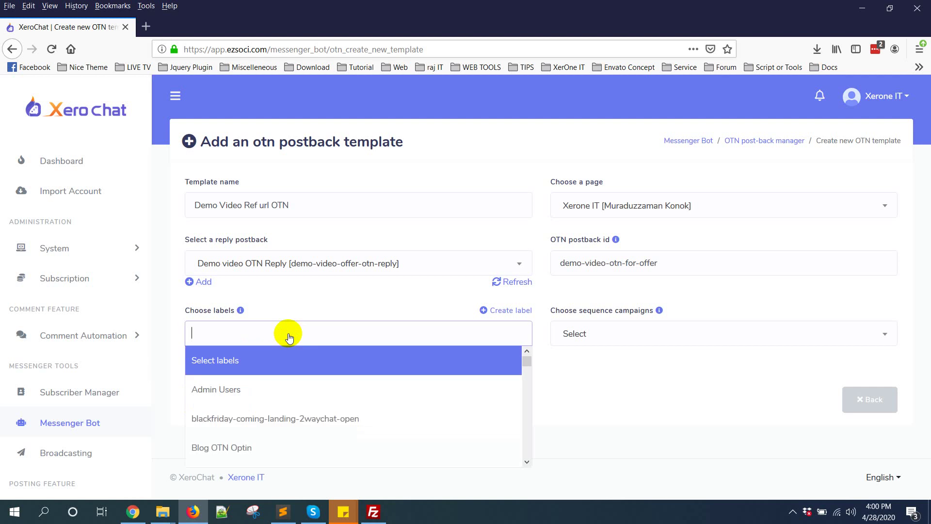
click(509, 311)
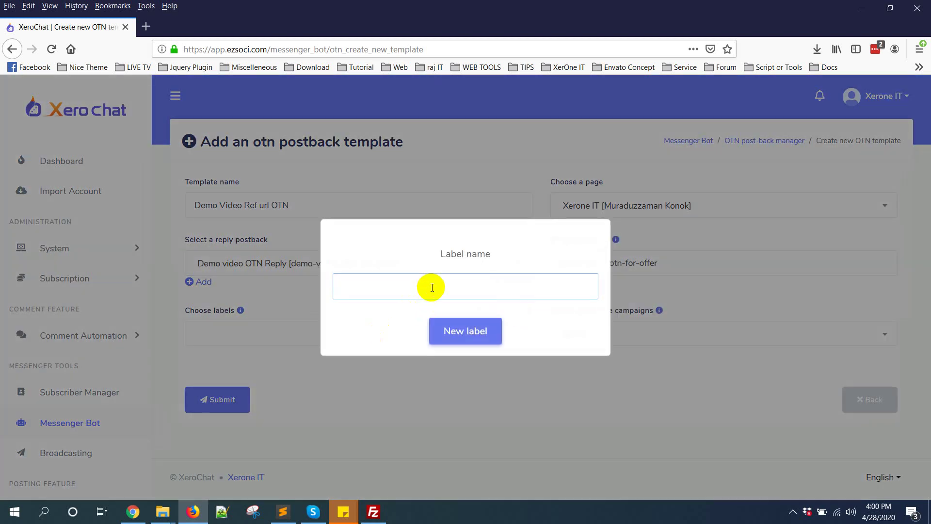
text(demo video otn label)
click(463, 342)
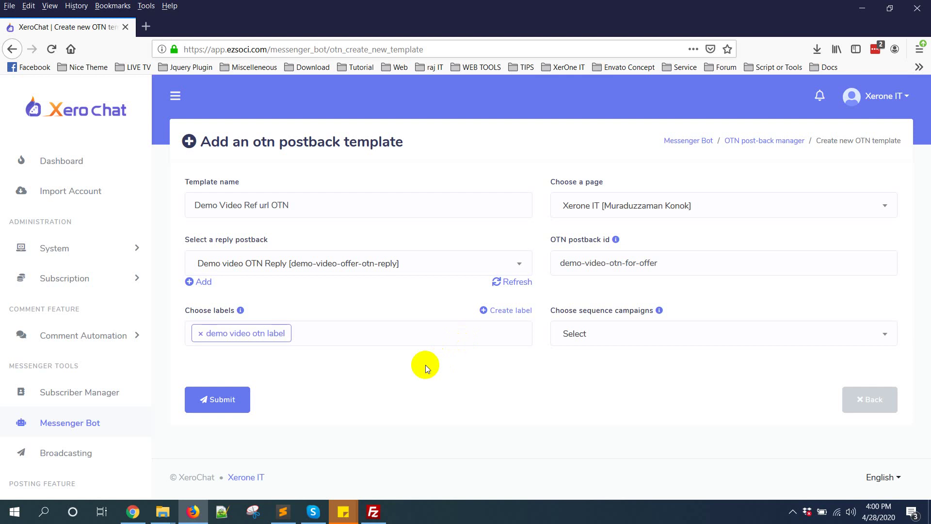
click(241, 399)
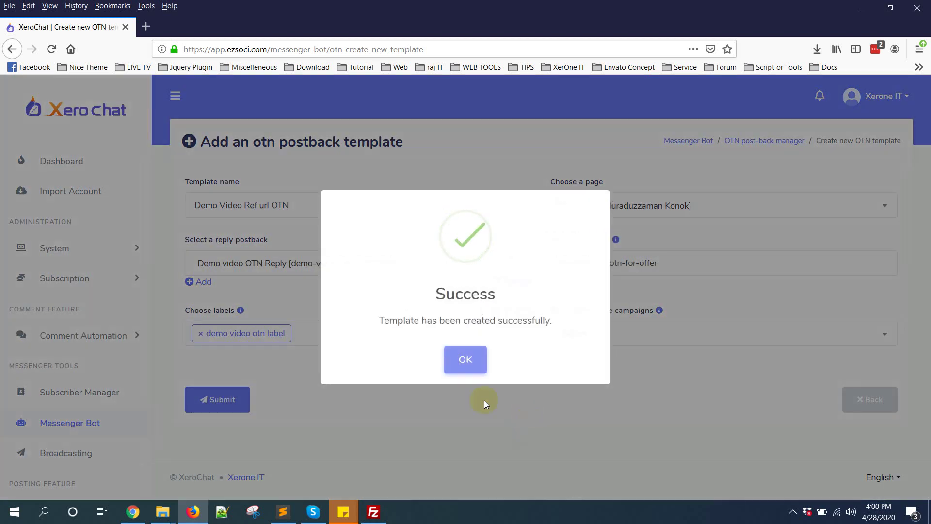
Acknowledge the saved template and open the Add m.me link form via Messenger engagement.
click(479, 358)
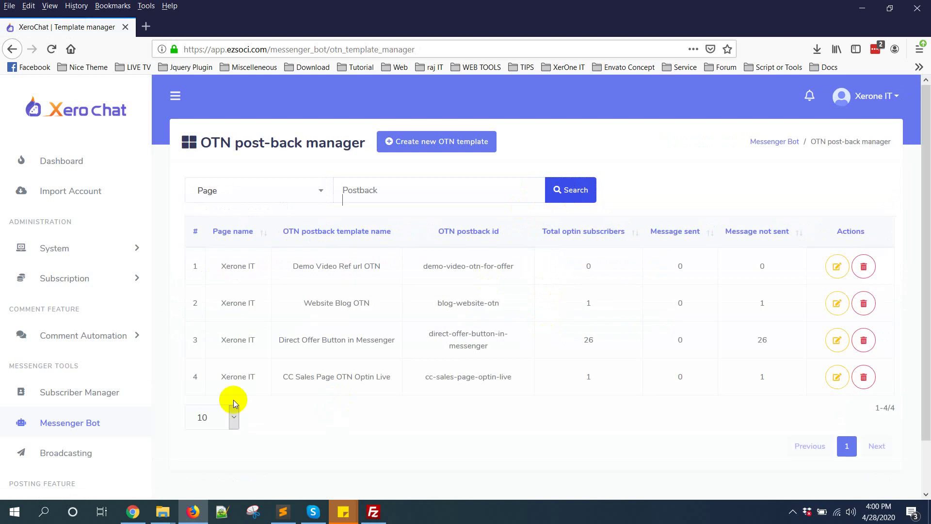
scroll(104, 416, down, 1)
click(73, 389)
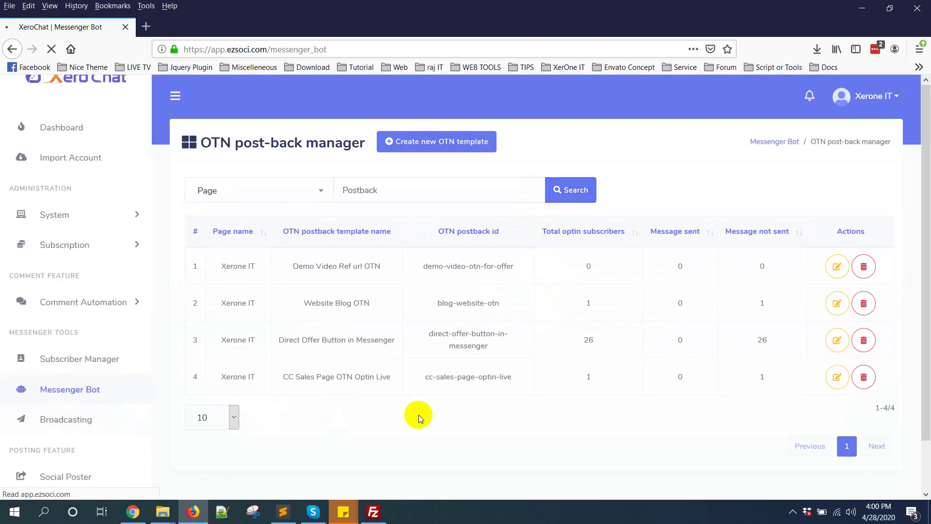
scroll(335, 431, down, 3)
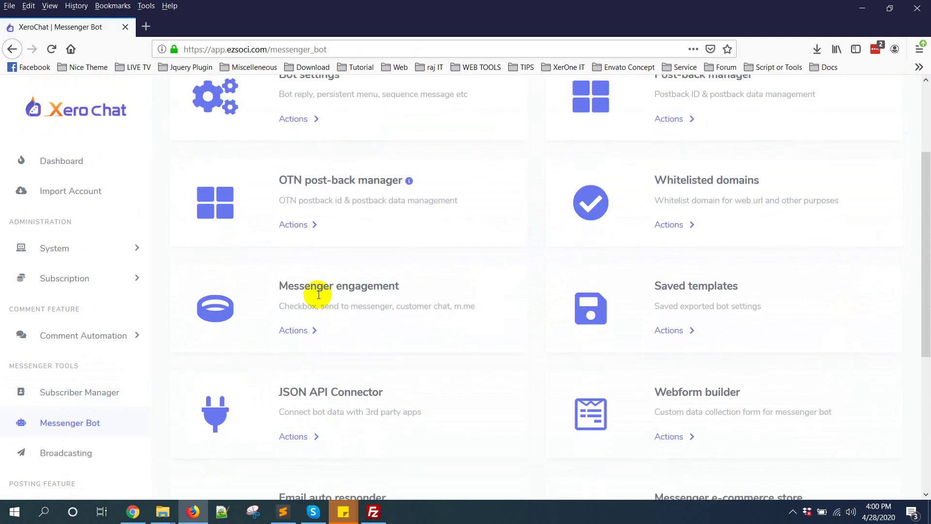
click(294, 330)
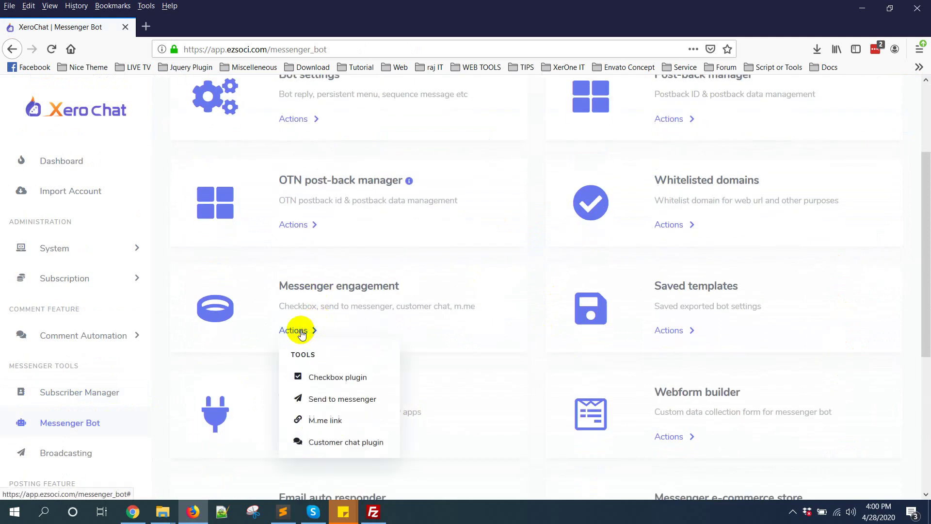
click(338, 424)
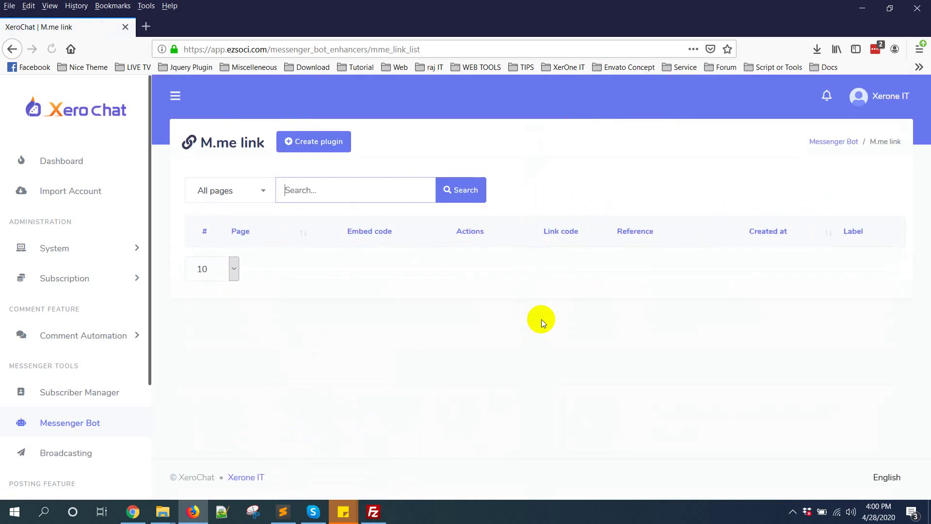
click(315, 142)
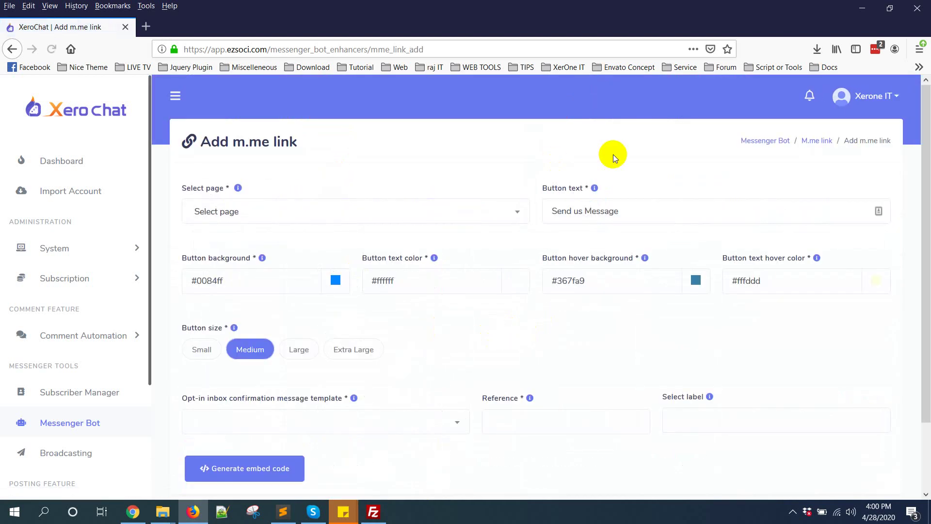
Set the m.me link's page to Xerone IT and begin adding an opt-in confirmation template.
click(322, 213)
click(225, 352)
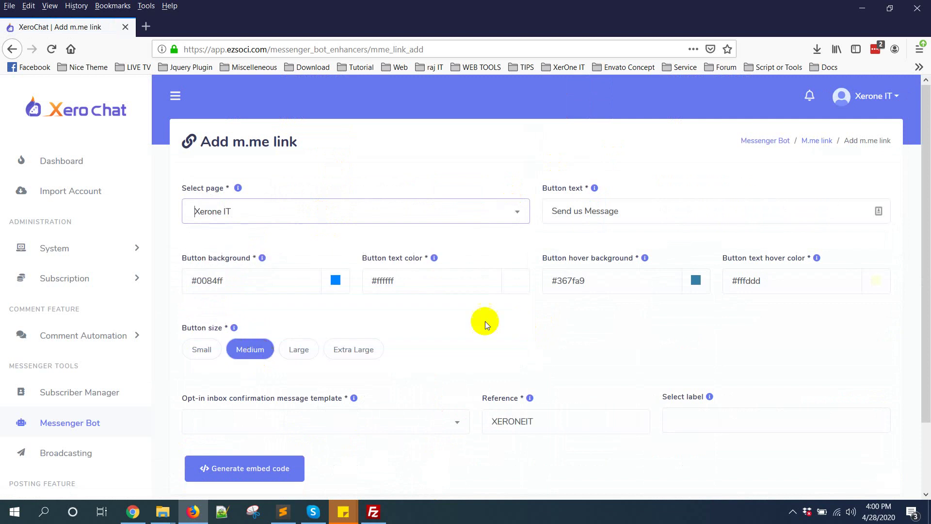
scroll(298, 347, down, 2)
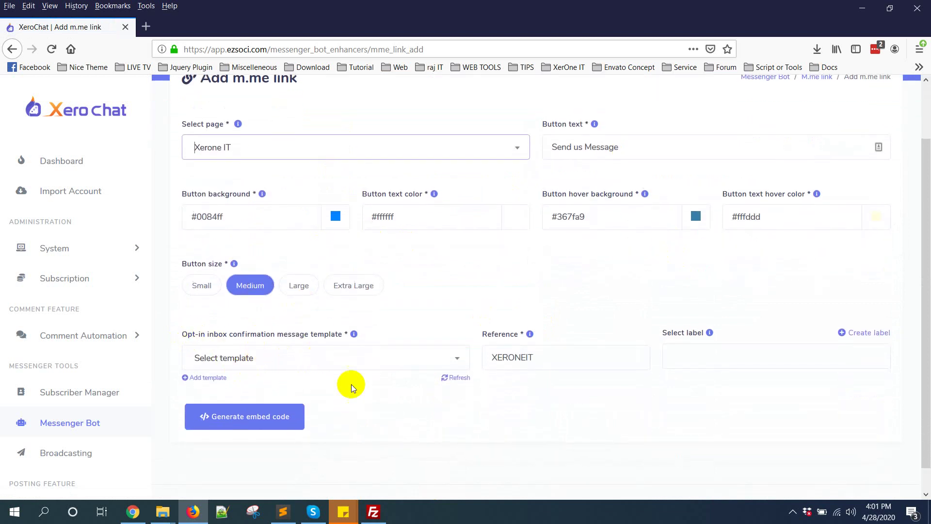
scroll(339, 381, down, 1)
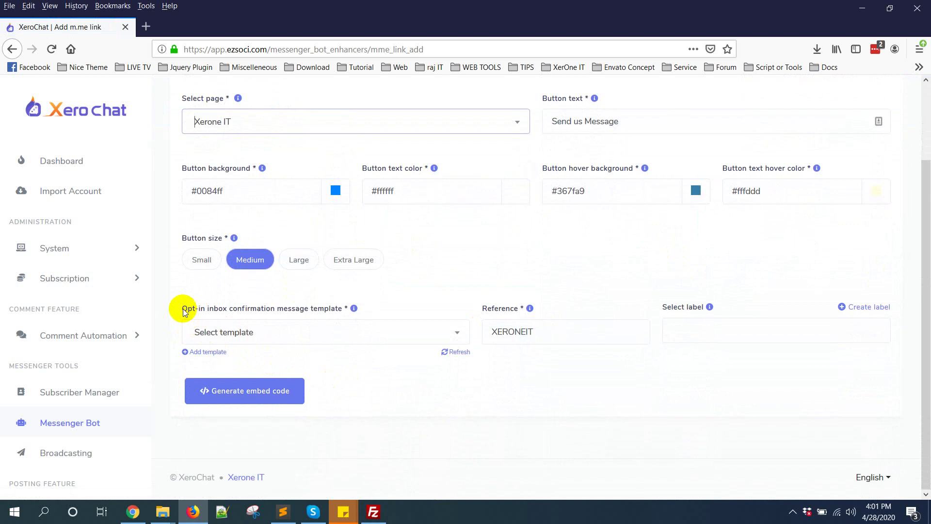
drag(182, 308, 343, 308)
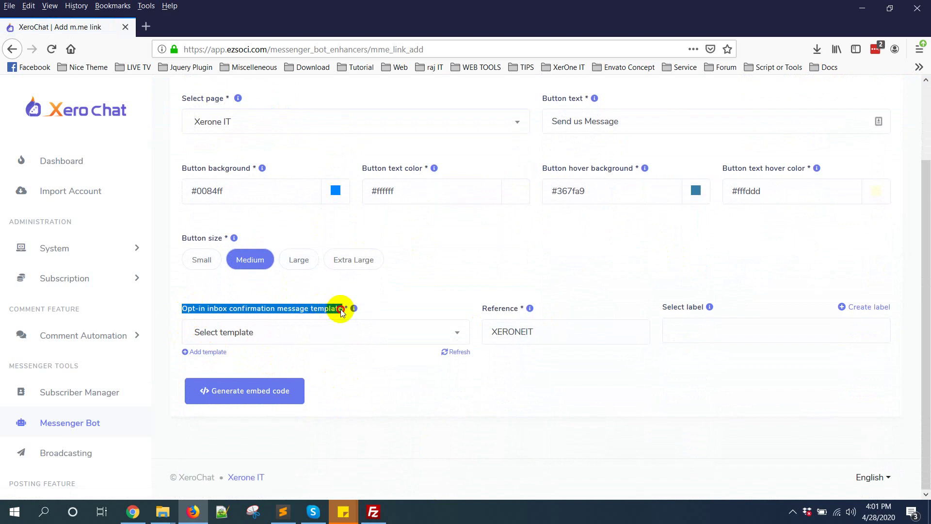
click(401, 296)
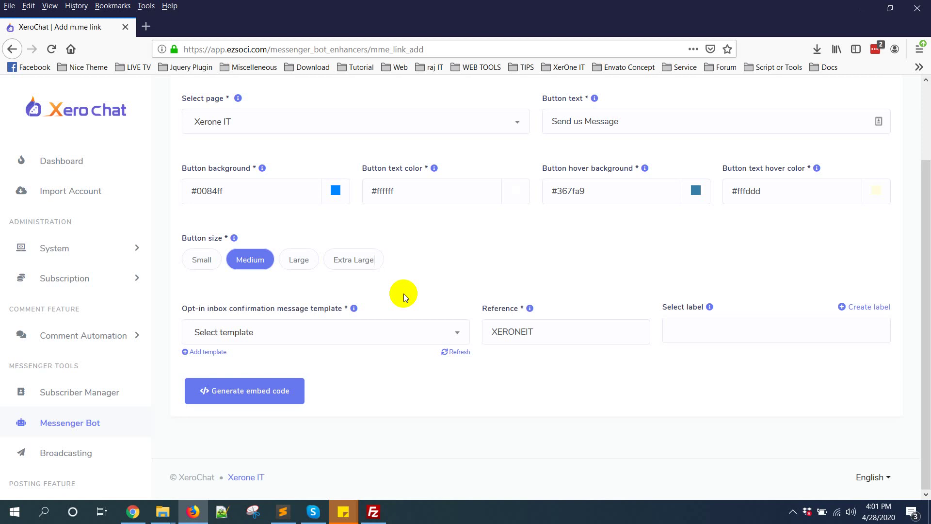
click(201, 352)
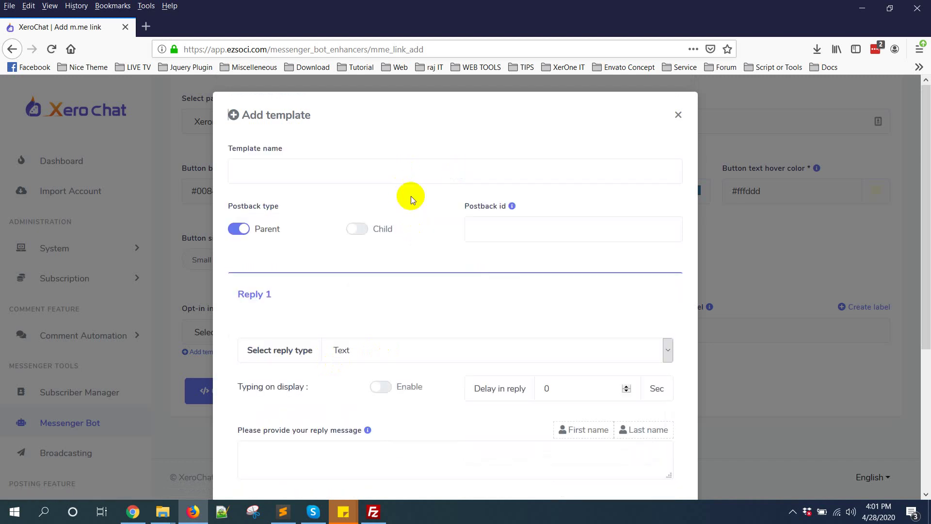
Name the confirmation template 'Demo Video ref url reply' with postback id demo-video-ref-url-reply.
click(401, 175)
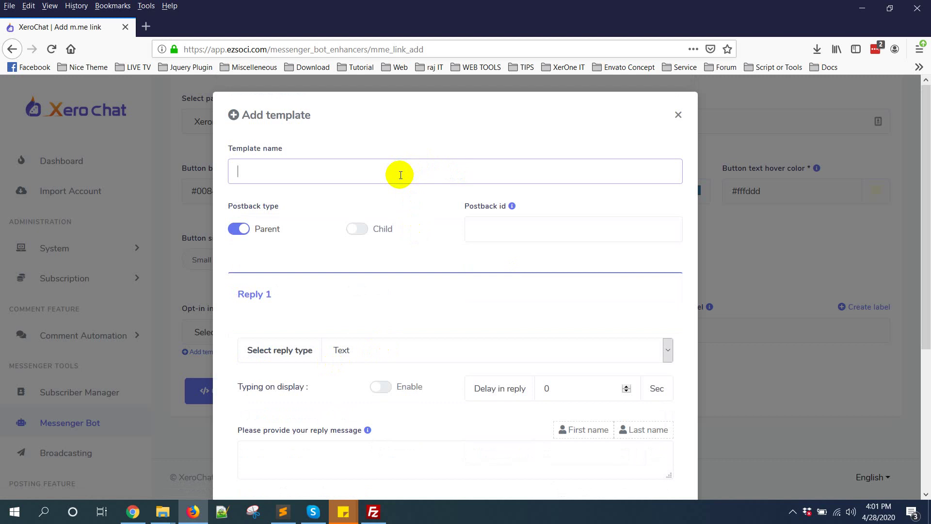
text(Demo Video)
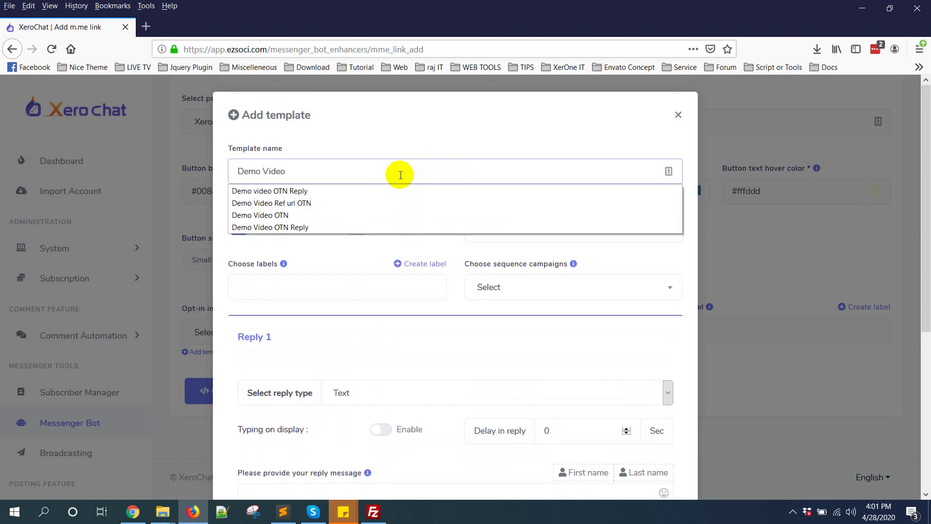
text( O)
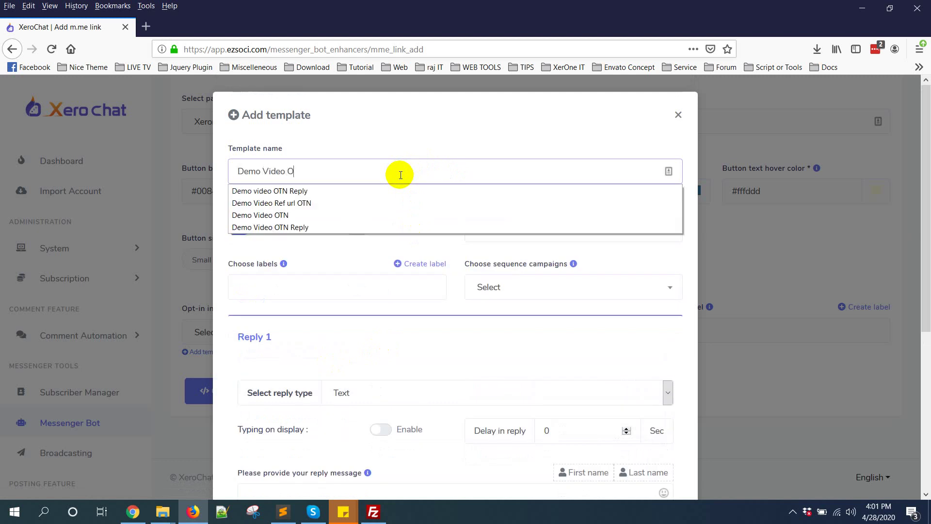
text(TN)
key(BackSpace)
key(BackSpace)
key(BackSpace)
text(ref u)
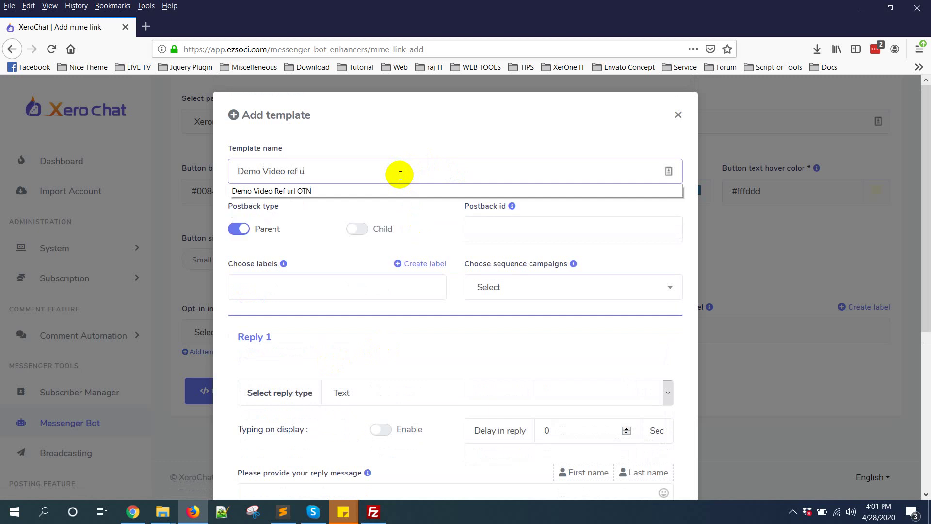
text(rl reply)
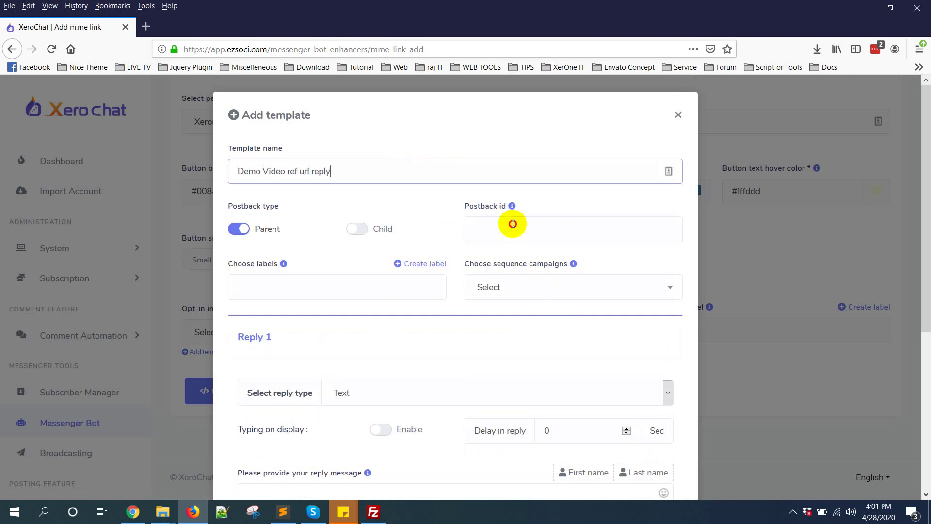
click(513, 224)
text(d)
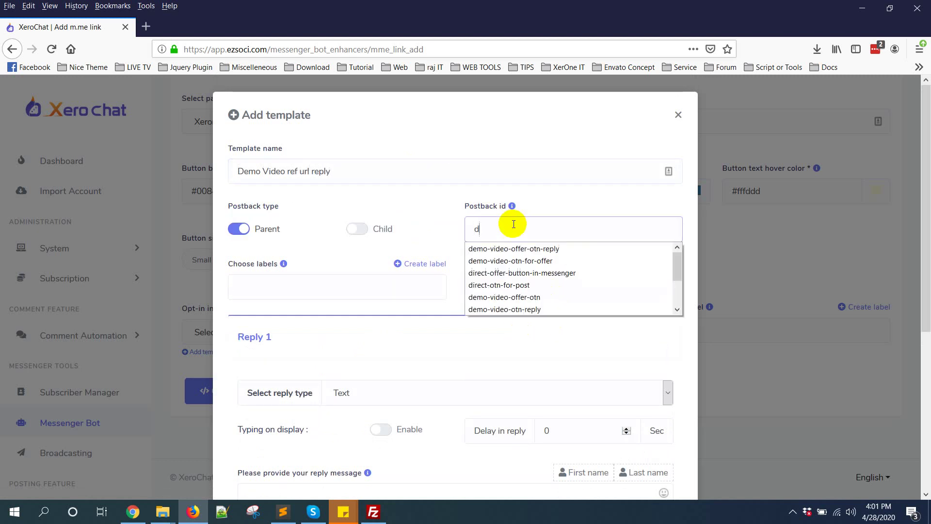
text(emo-video-)
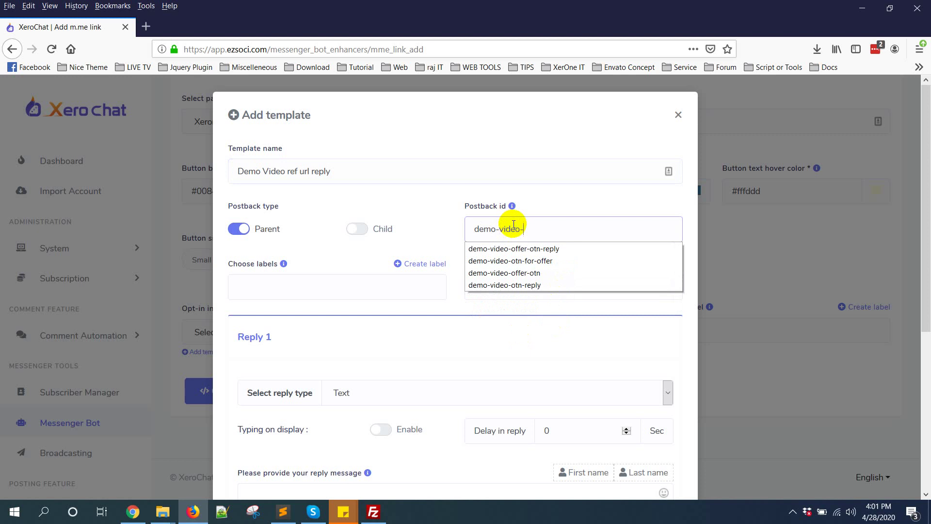
text(ref-url-)
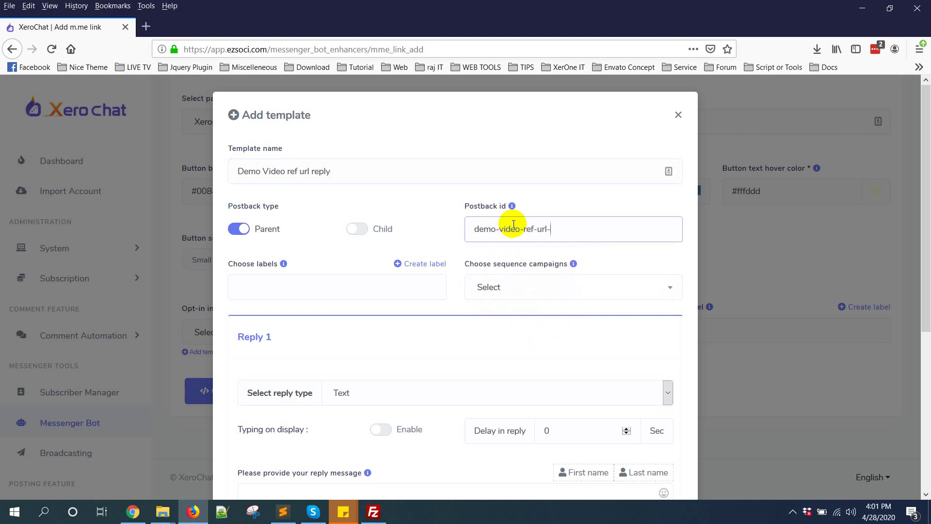
text(reply)
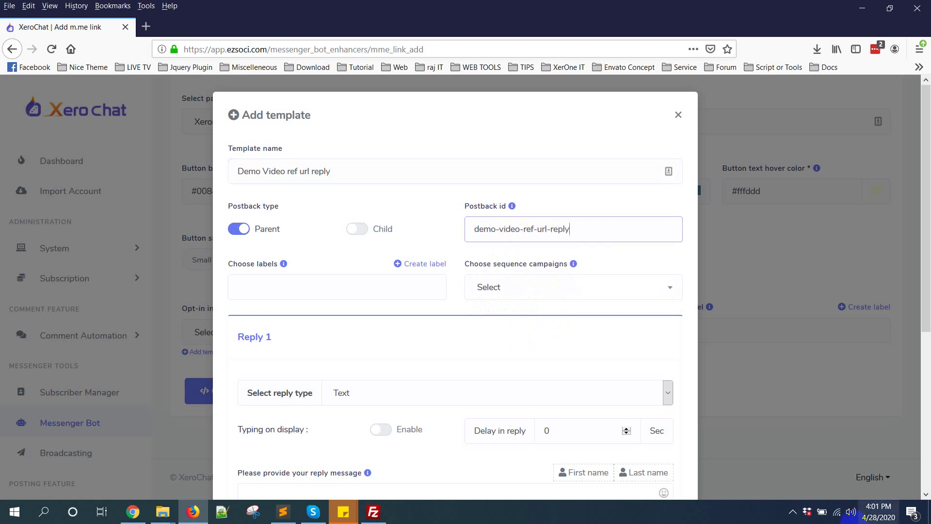
click(792, 512)
Write Reply 1 greeting #LEAD_USER_FIRST_NAME# and asking them to click 'notify me' for future campaigns.
click(785, 473)
scroll(456, 343, down, 4)
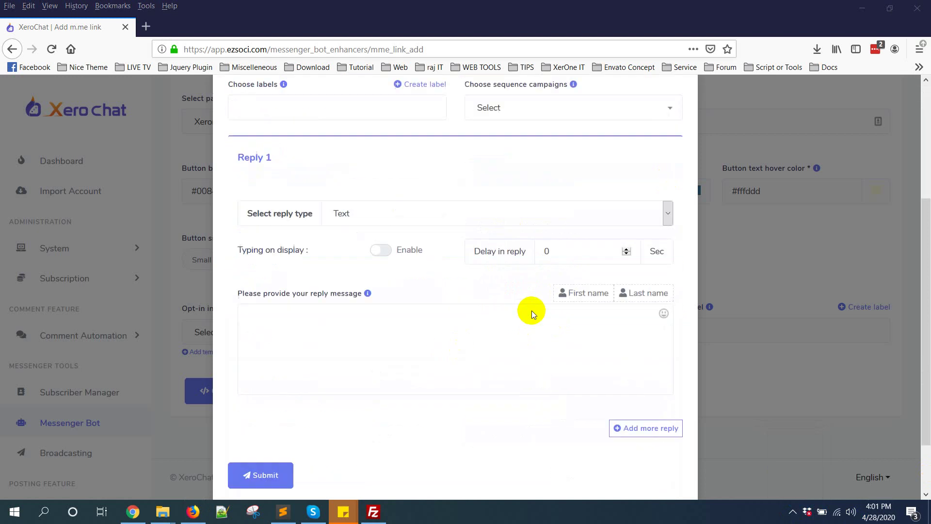
click(436, 307)
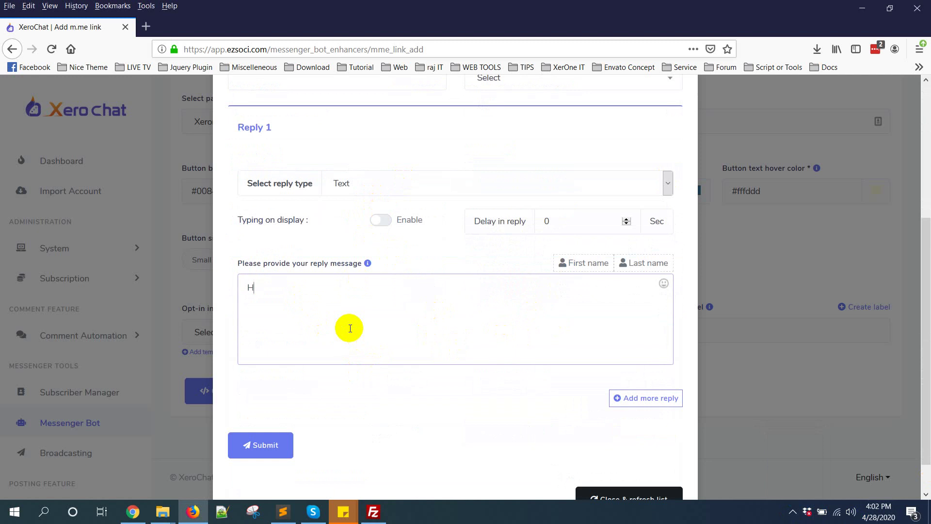
text(Hi)
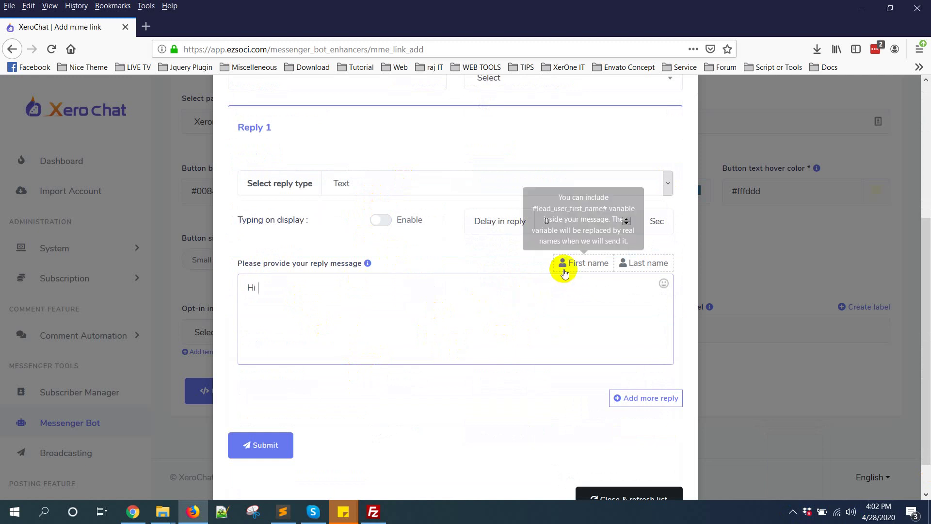
click(584, 263)
click(408, 287)
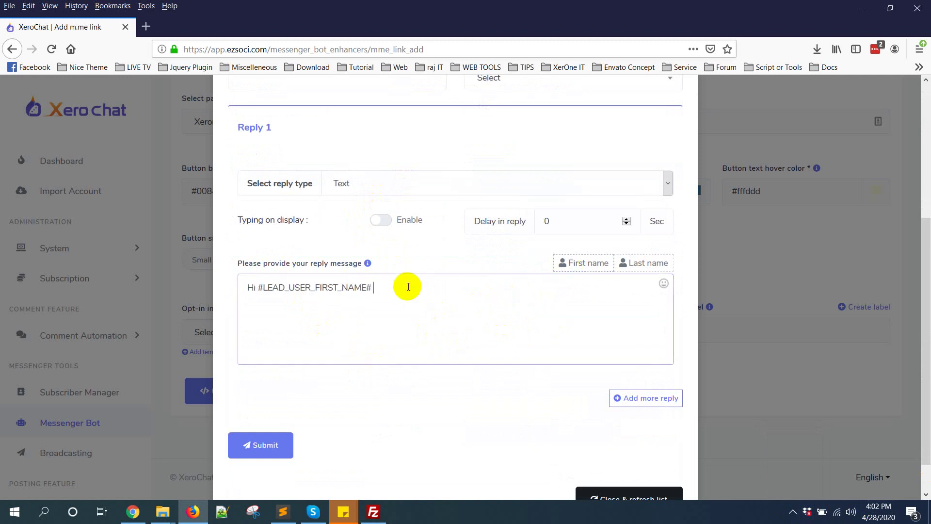
text(, Pleas)
text(e click on below 'notify me' butt)
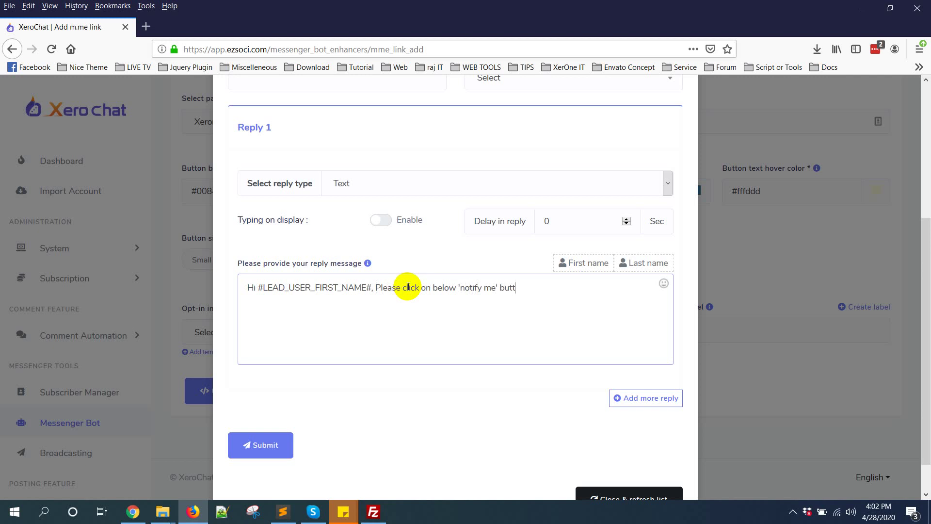
text(on )
text(to get nor)
text(ification for ou)
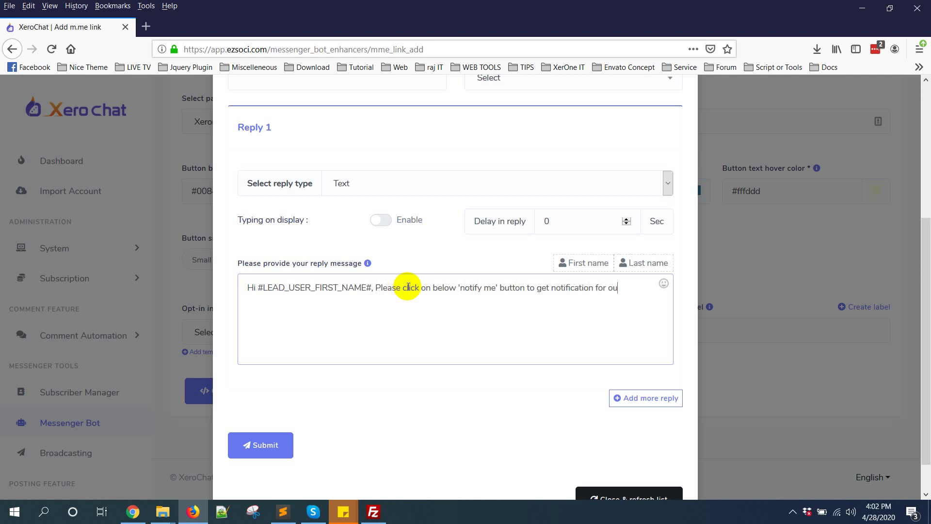
text(r future campaign.)
scroll(542, 351, down, 2)
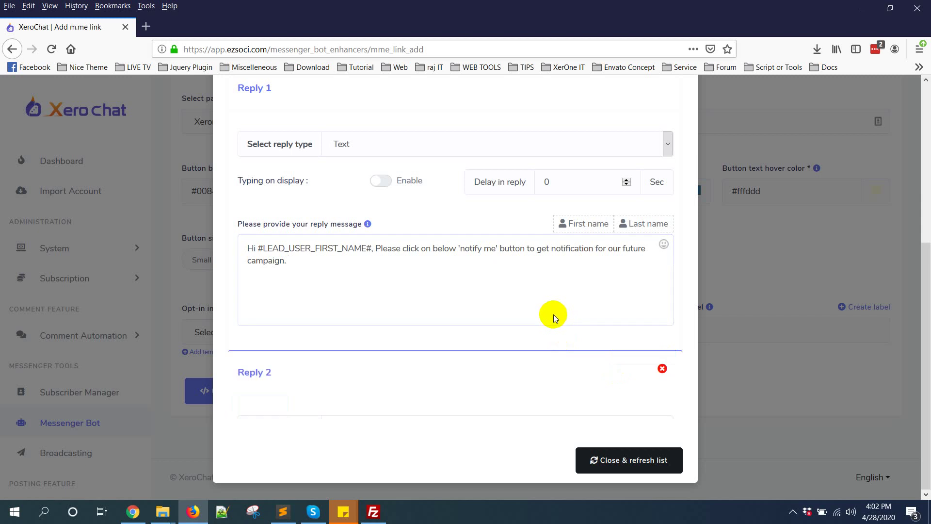
Make Reply 2 a One Time Notification titled 'Please click on below button to get notified.' using demo-video-otn-for-offer, then submit.
click(473, 145)
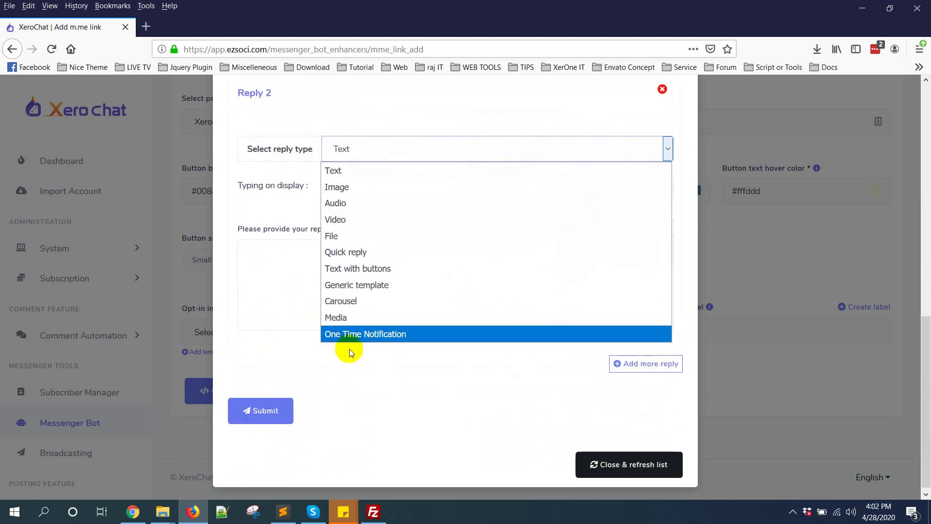
click(400, 335)
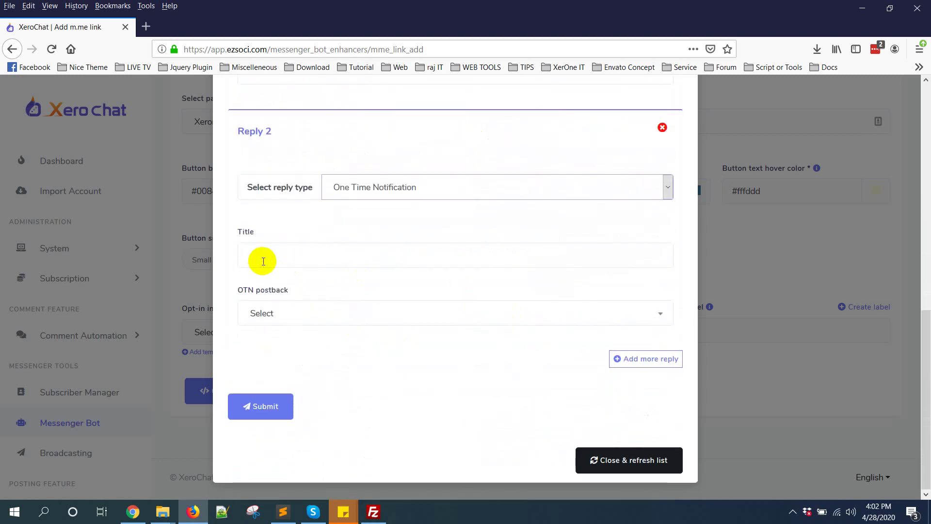
click(263, 260)
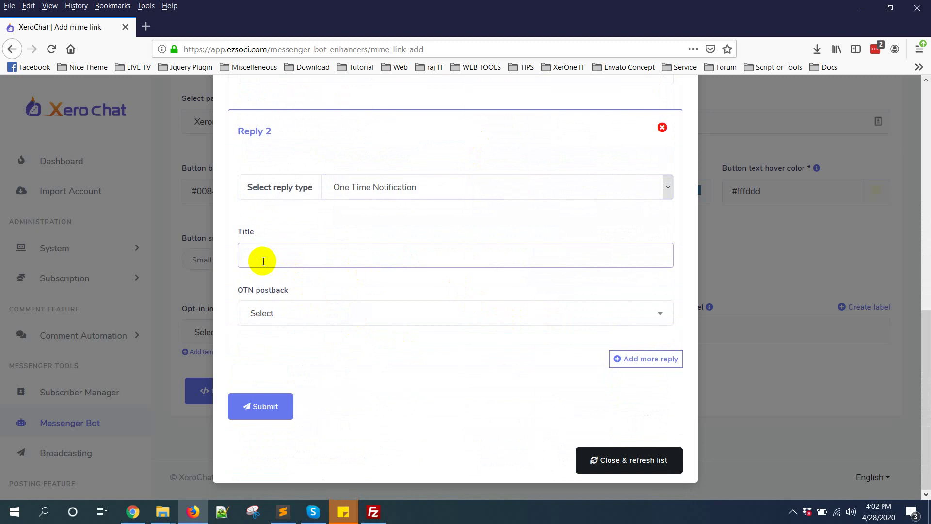
text(please)
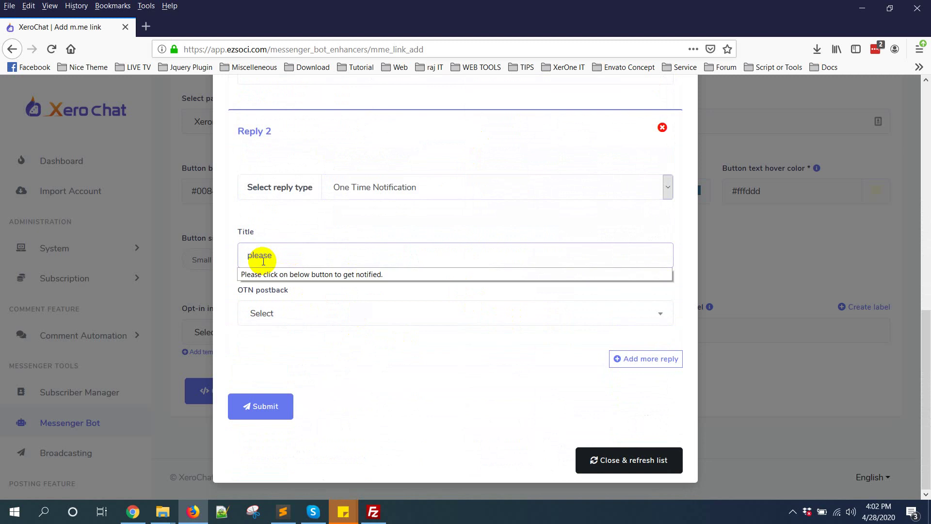
click(330, 275)
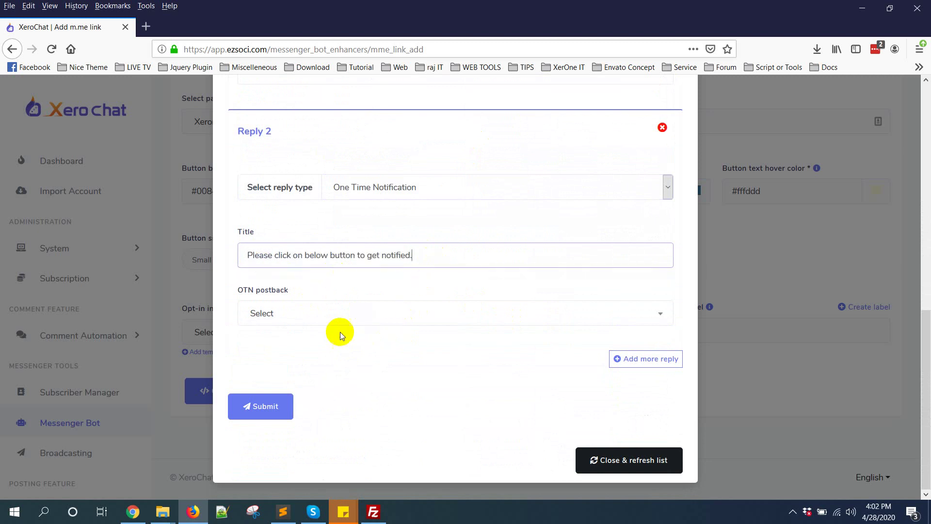
click(341, 316)
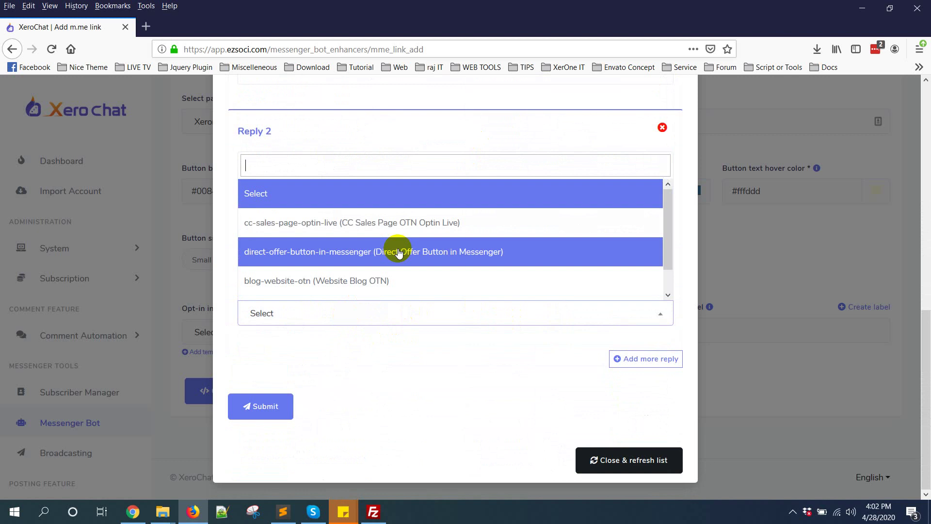
scroll(383, 250, down, 1)
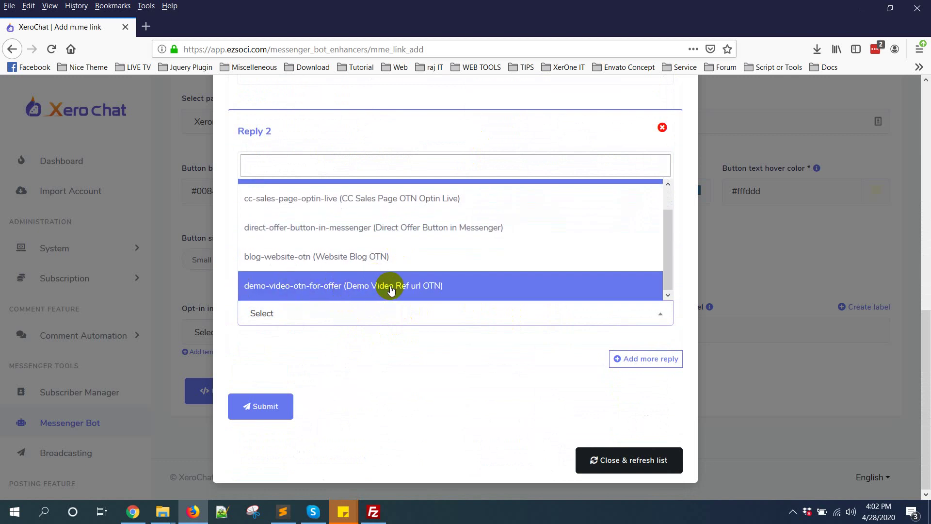
click(433, 285)
click(269, 418)
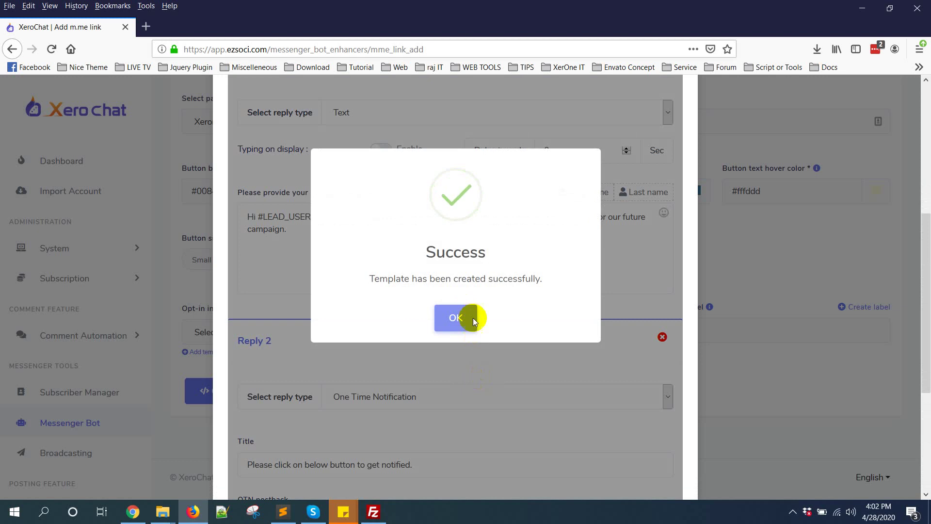
Return to the m.me link form with refreshed templates and delete the old XERONEIT reference value.
click(471, 317)
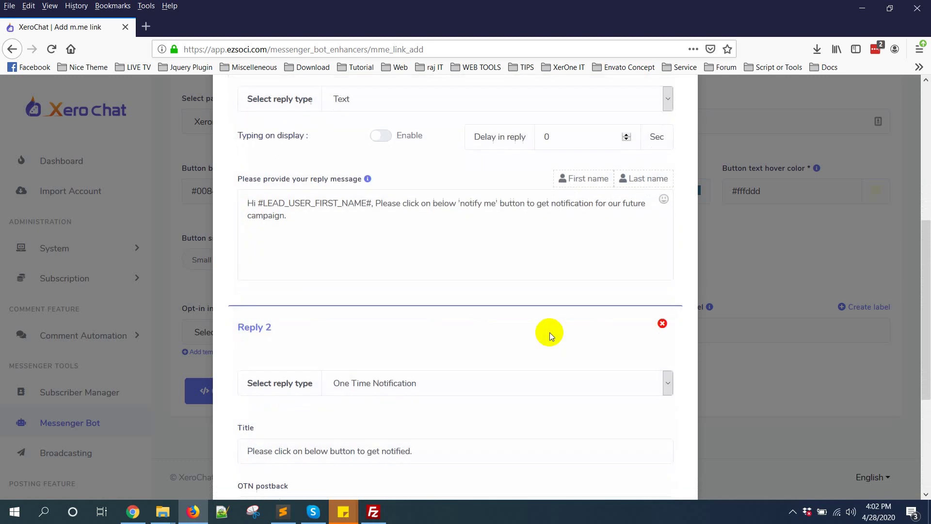
scroll(549, 332, down, 5)
click(625, 462)
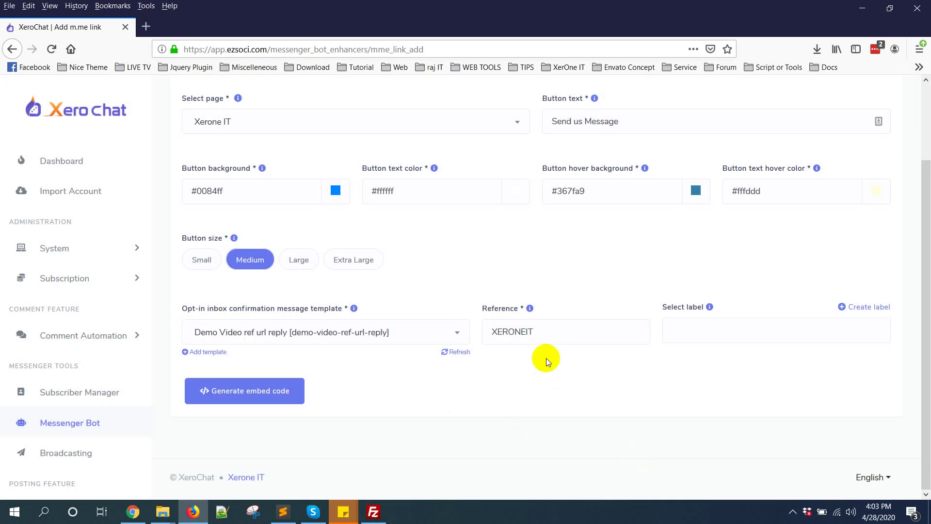
click(598, 329)
double_click(598, 328)
key(BackSpace)
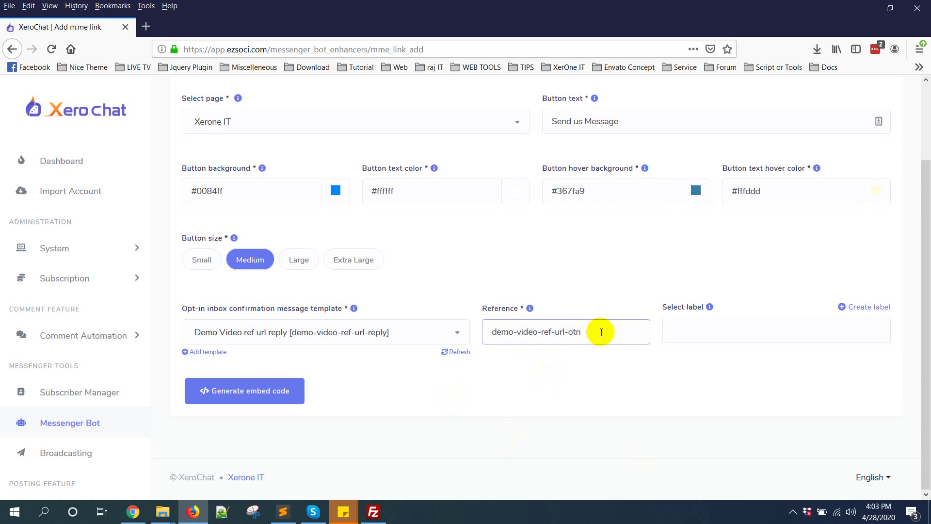
Generate the m.me plugin's link and embed code.
click(297, 395)
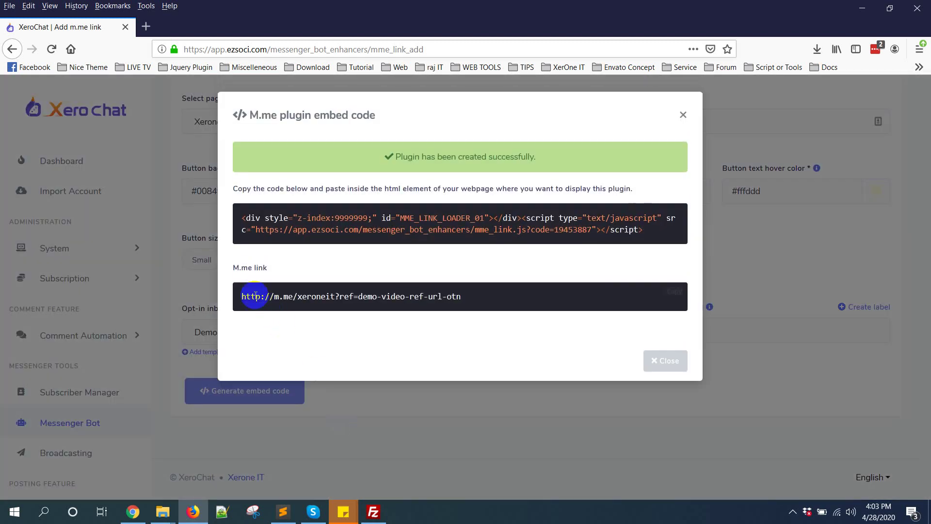
drag(235, 267, 325, 266)
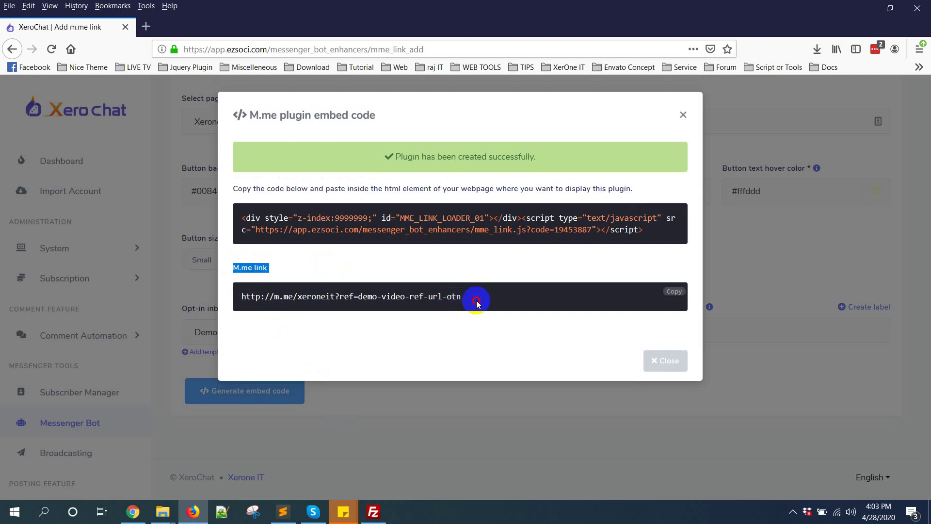
drag(477, 303, 232, 297)
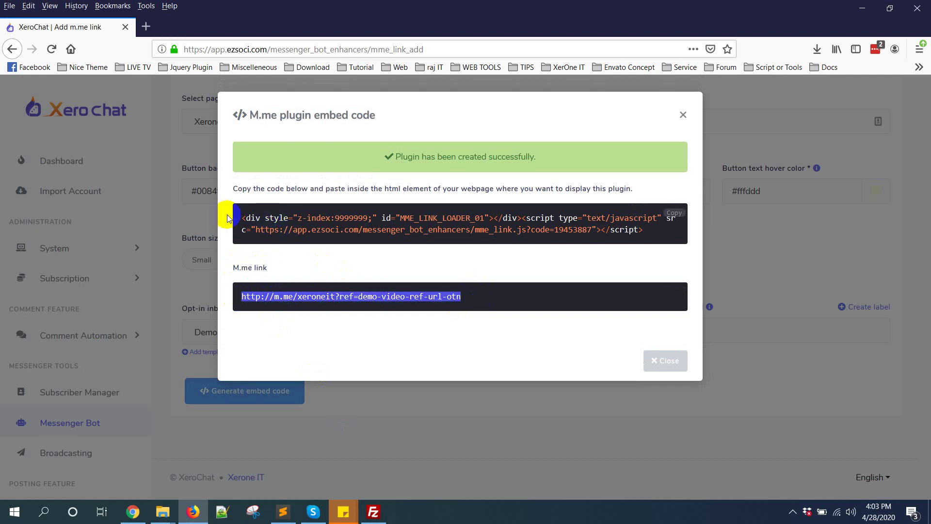
drag(228, 219, 660, 233)
click(479, 258)
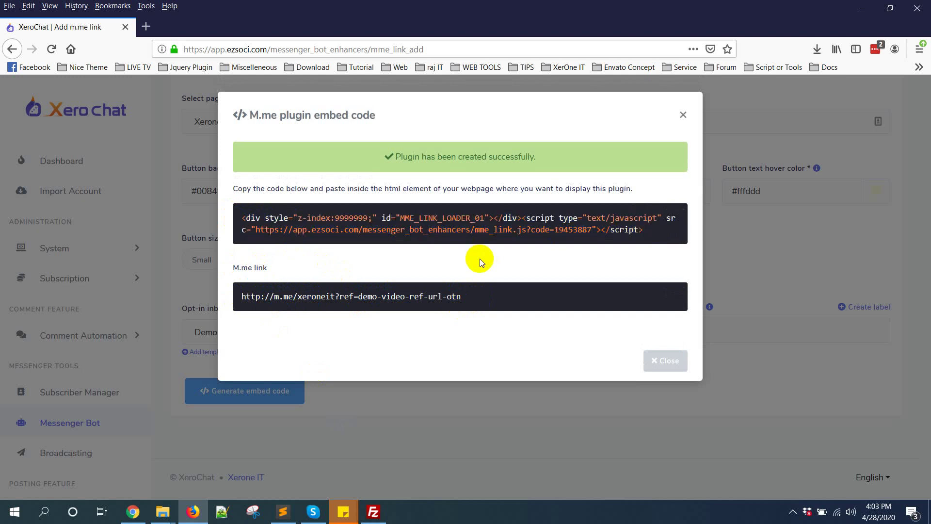
click(548, 299)
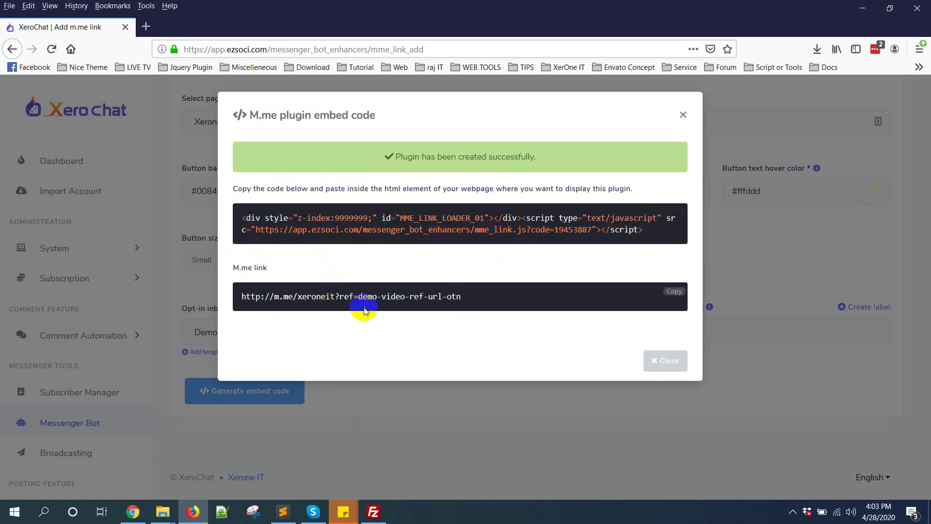
click(678, 293)
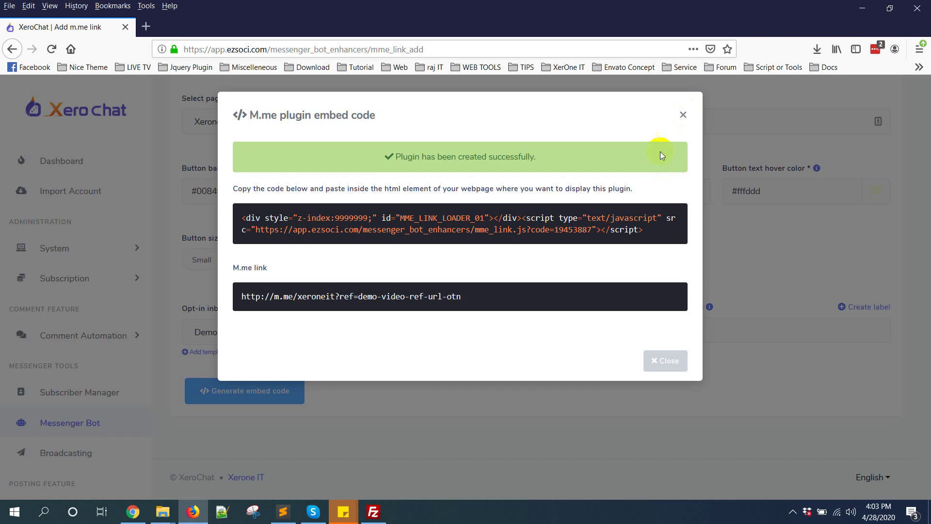
click(674, 365)
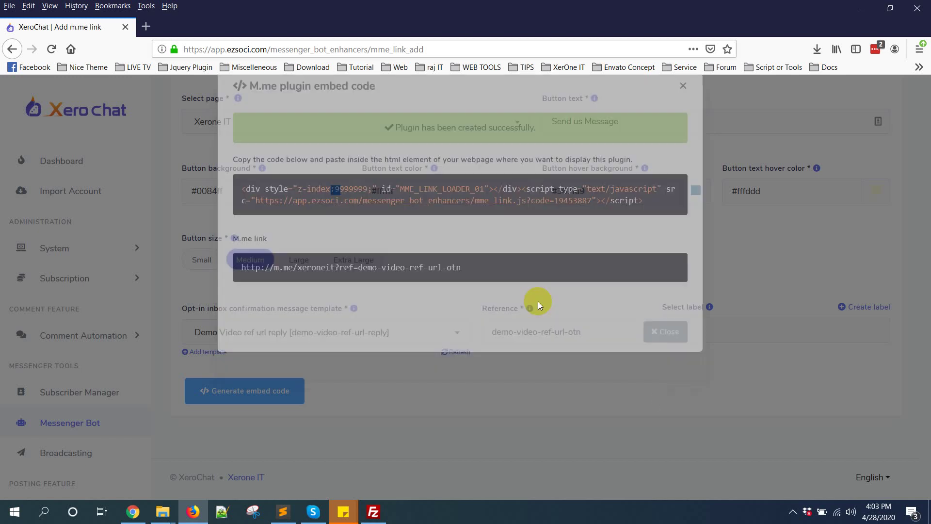
click(146, 27)
Open the copied m.me link in Messenger and opt in with Notify Me, getting 'Thanks for your Optin.'.
click(324, 48)
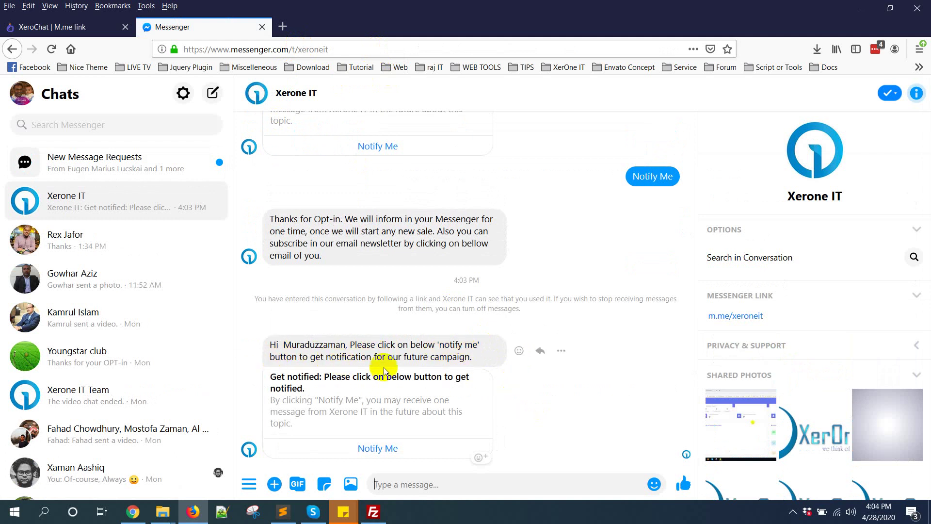
click(792, 511)
click(266, 347)
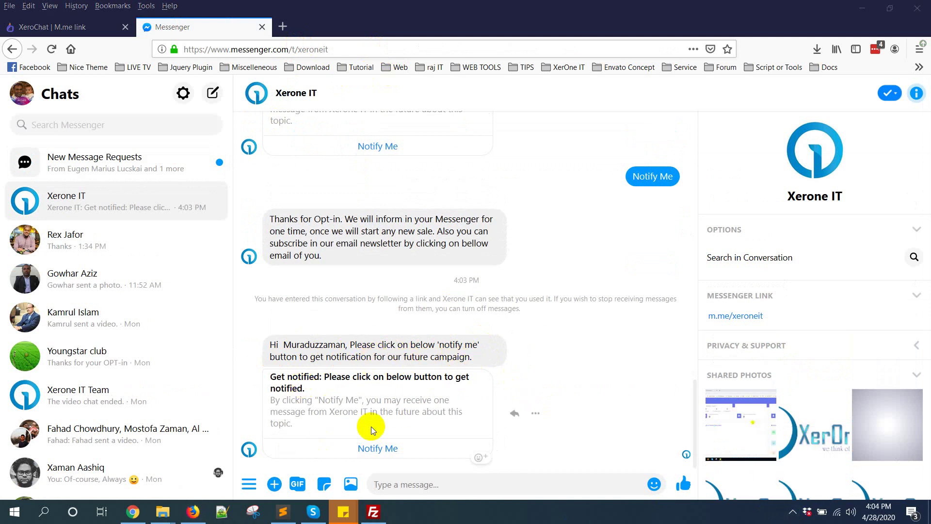
click(378, 447)
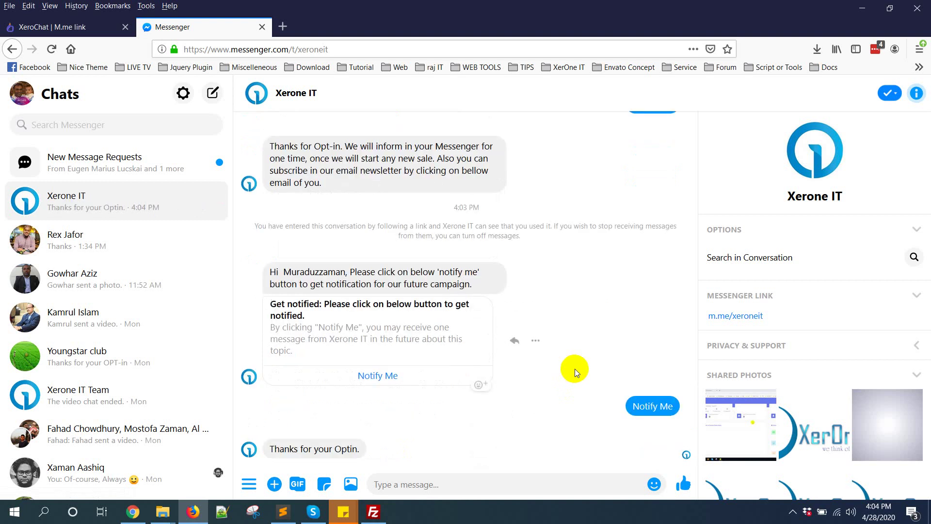
Open the OTN post-back templates and their subscriber counts from Messenger Bot's OTN post-back manager.
click(95, 29)
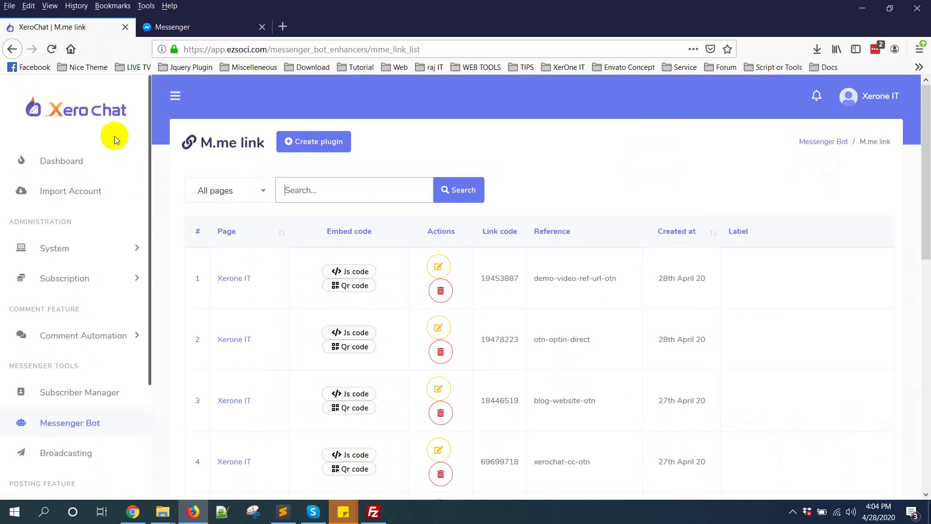
scroll(42, 366, down, 2)
click(66, 354)
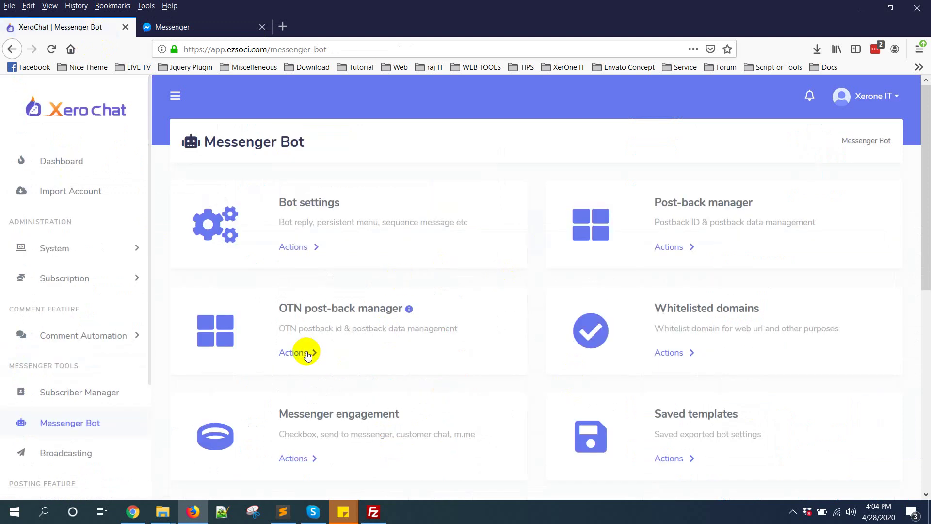
click(303, 353)
middle_click(338, 401)
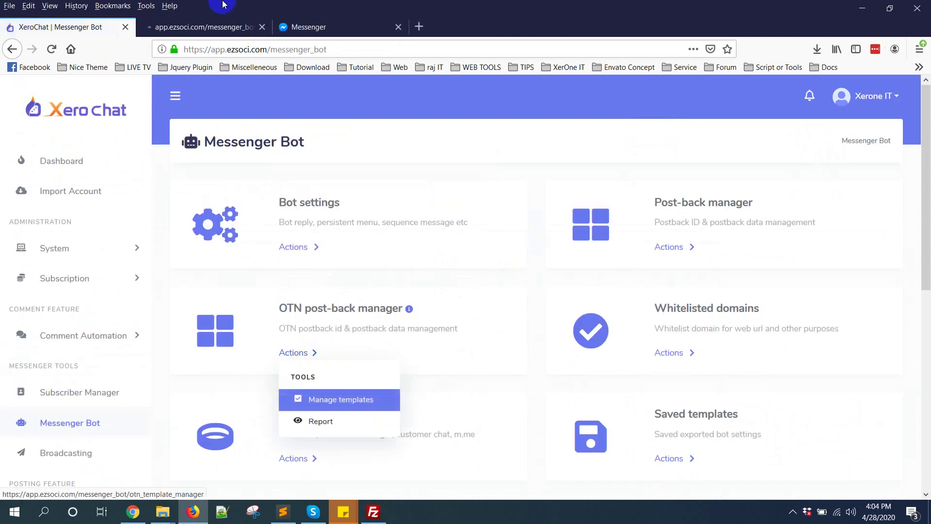
click(191, 29)
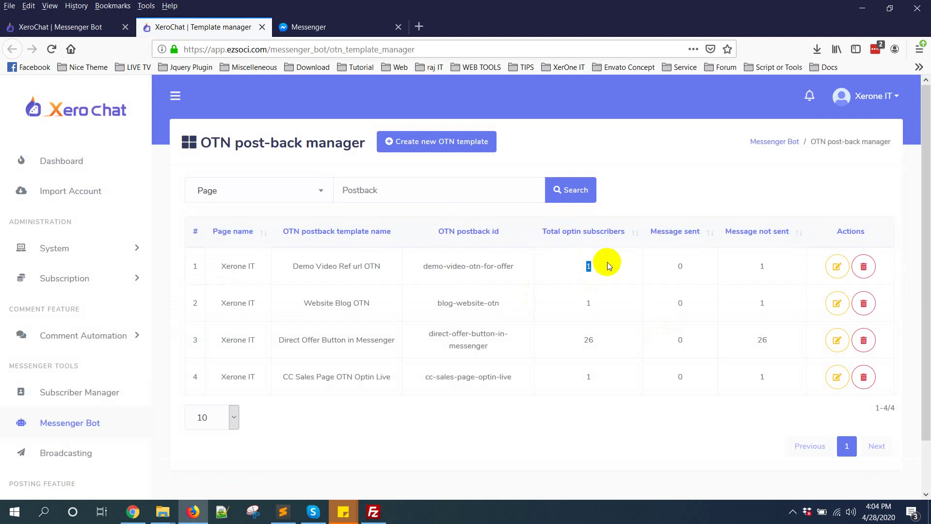
click(68, 27)
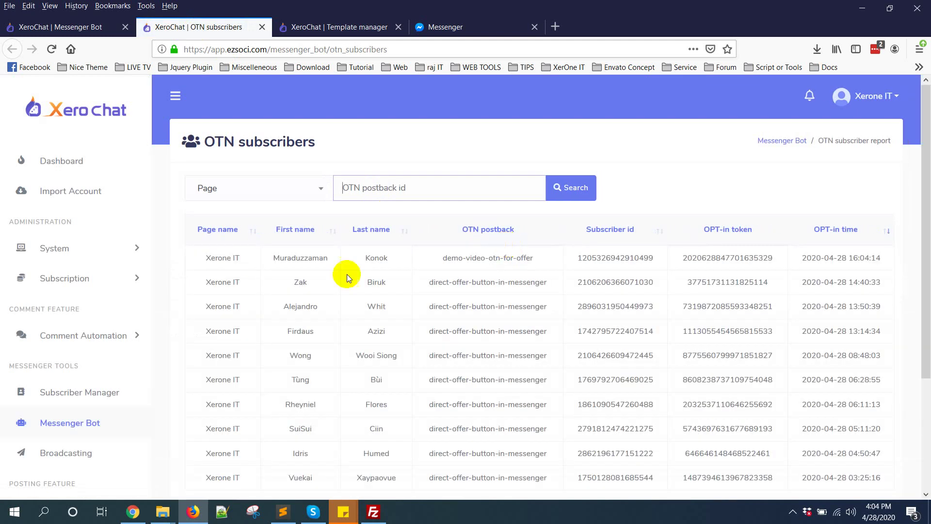
drag(201, 257, 879, 258)
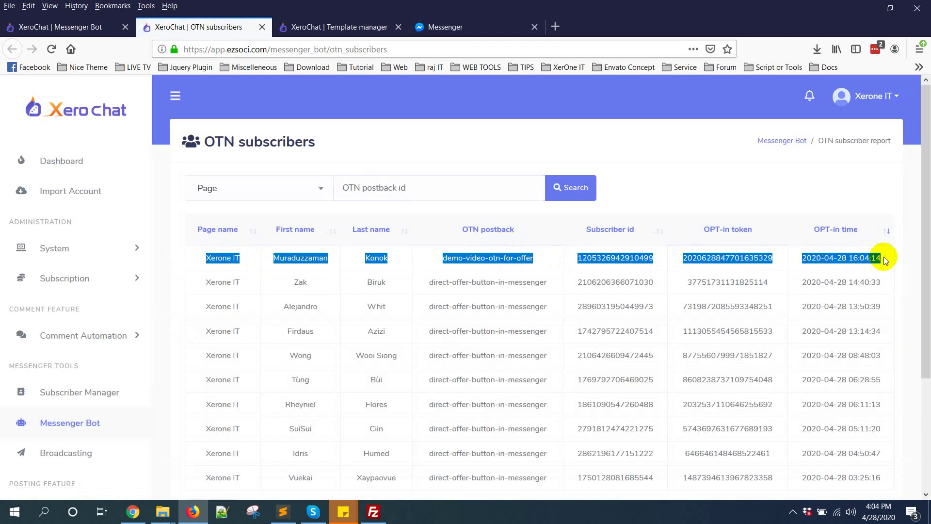
click(416, 201)
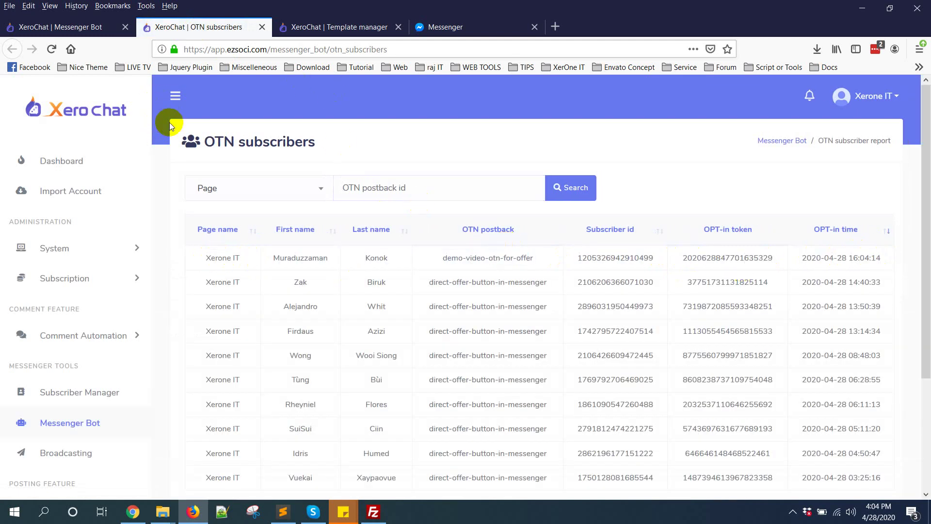